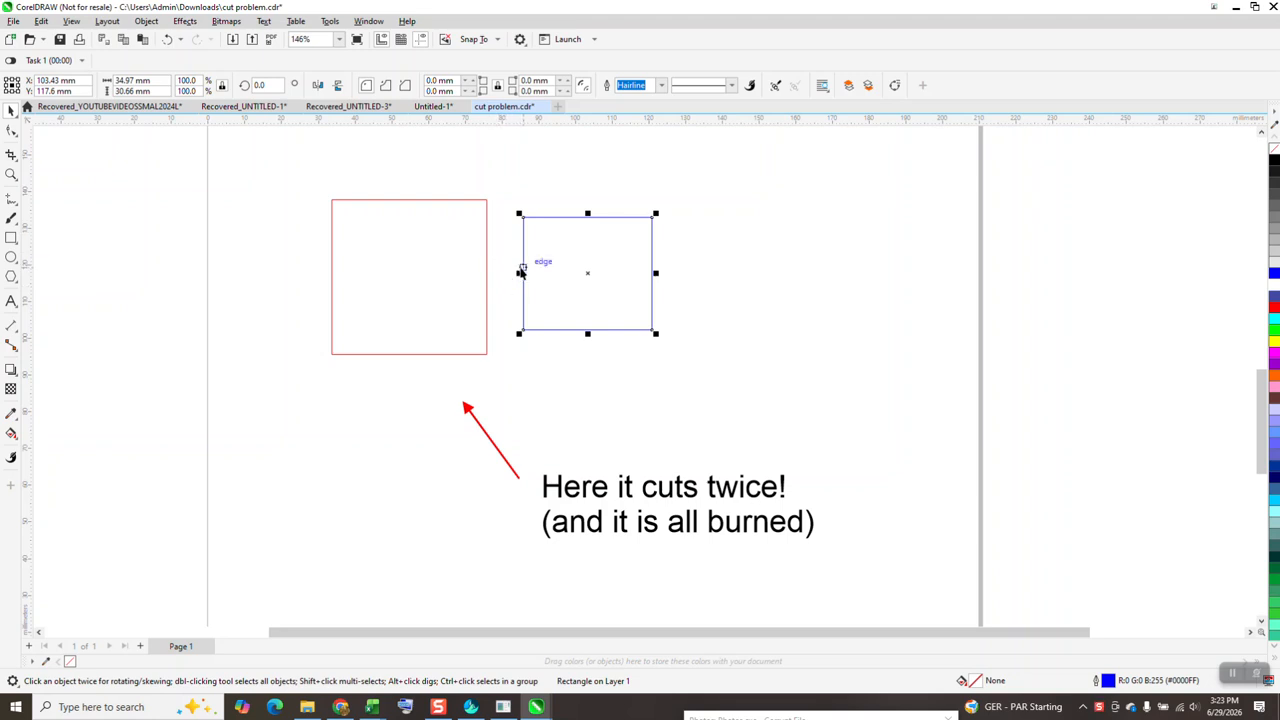
Convert the small blue rectangle to curves
left_click(596, 176)
left_click(569, 218)
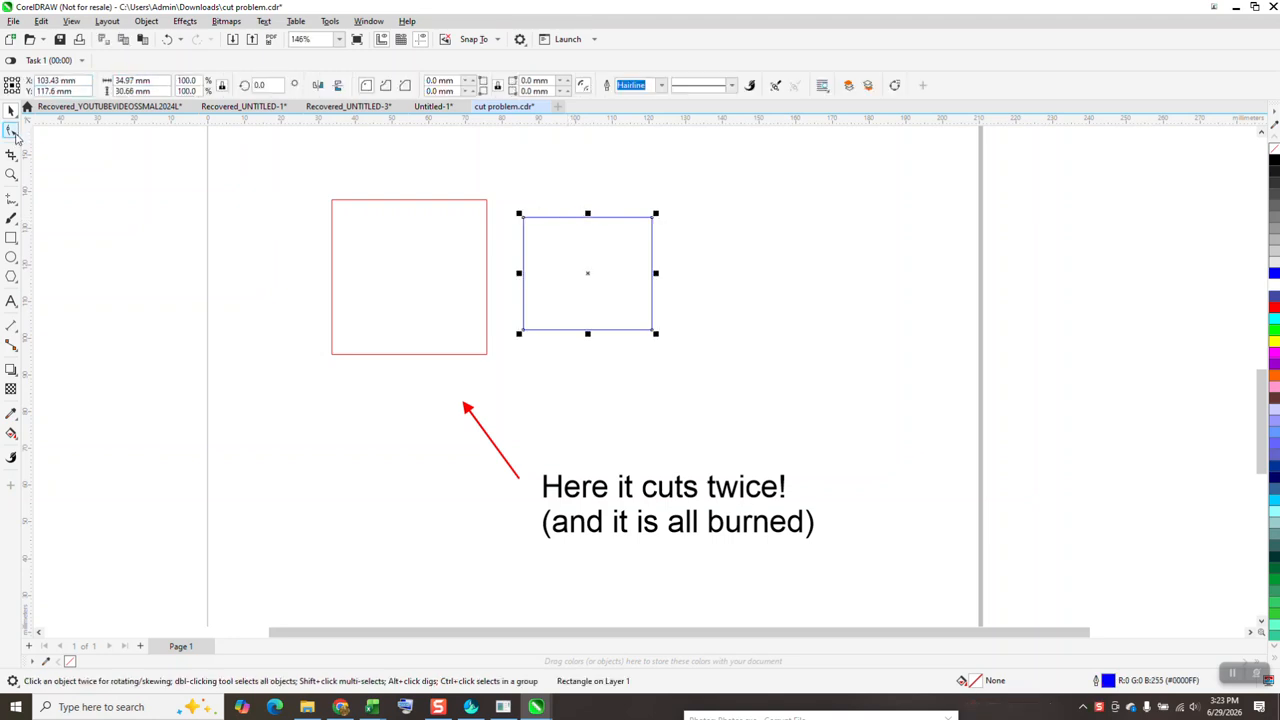
left_click(11, 131)
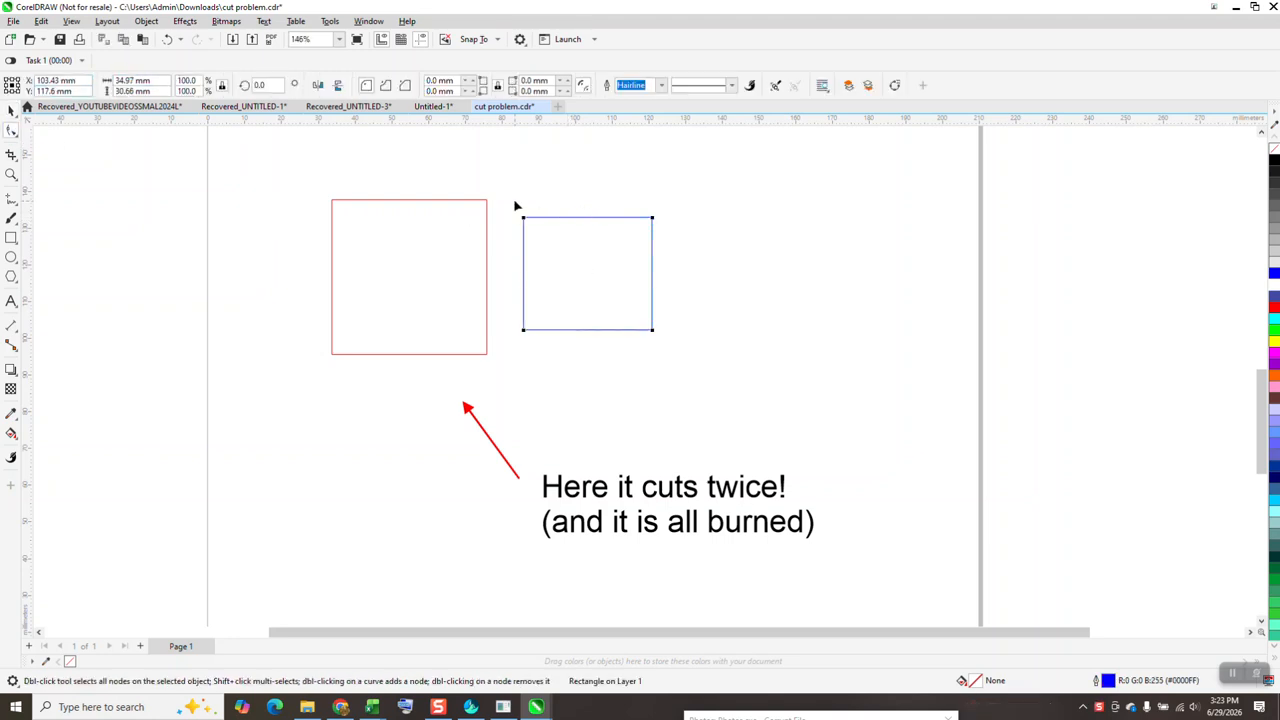
left_click(11, 108)
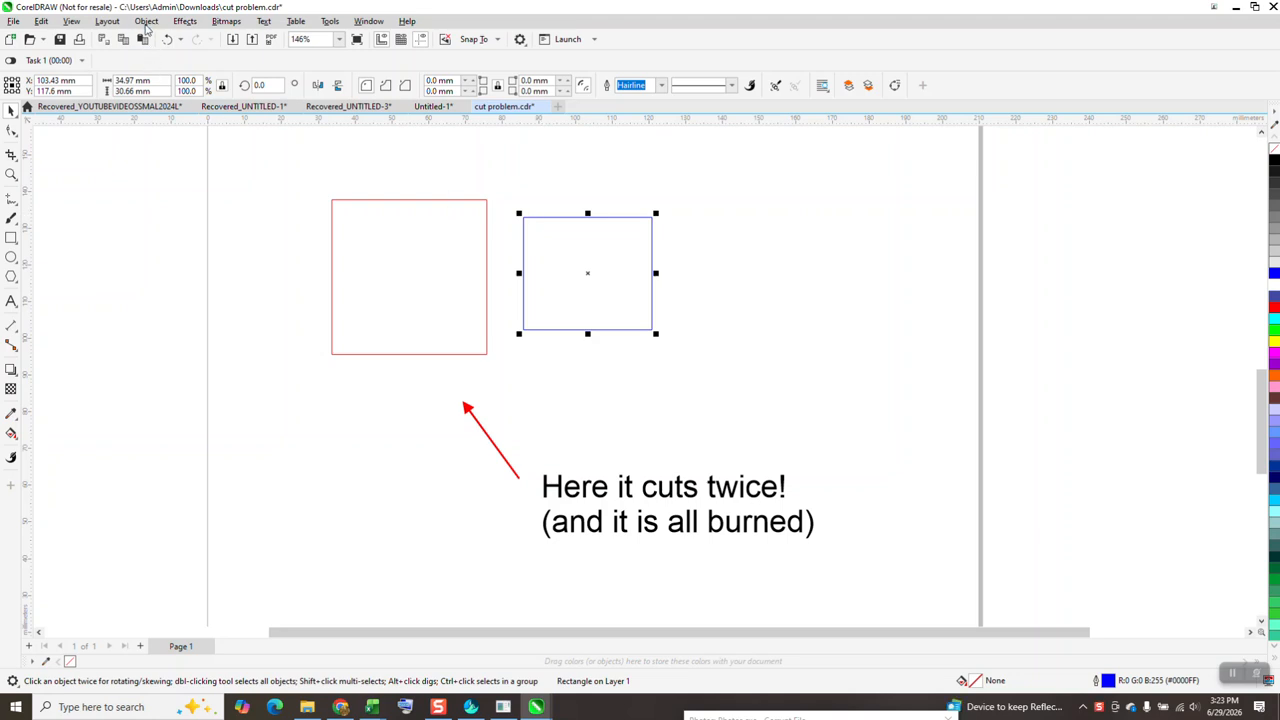
left_click(146, 24)
left_click(211, 363)
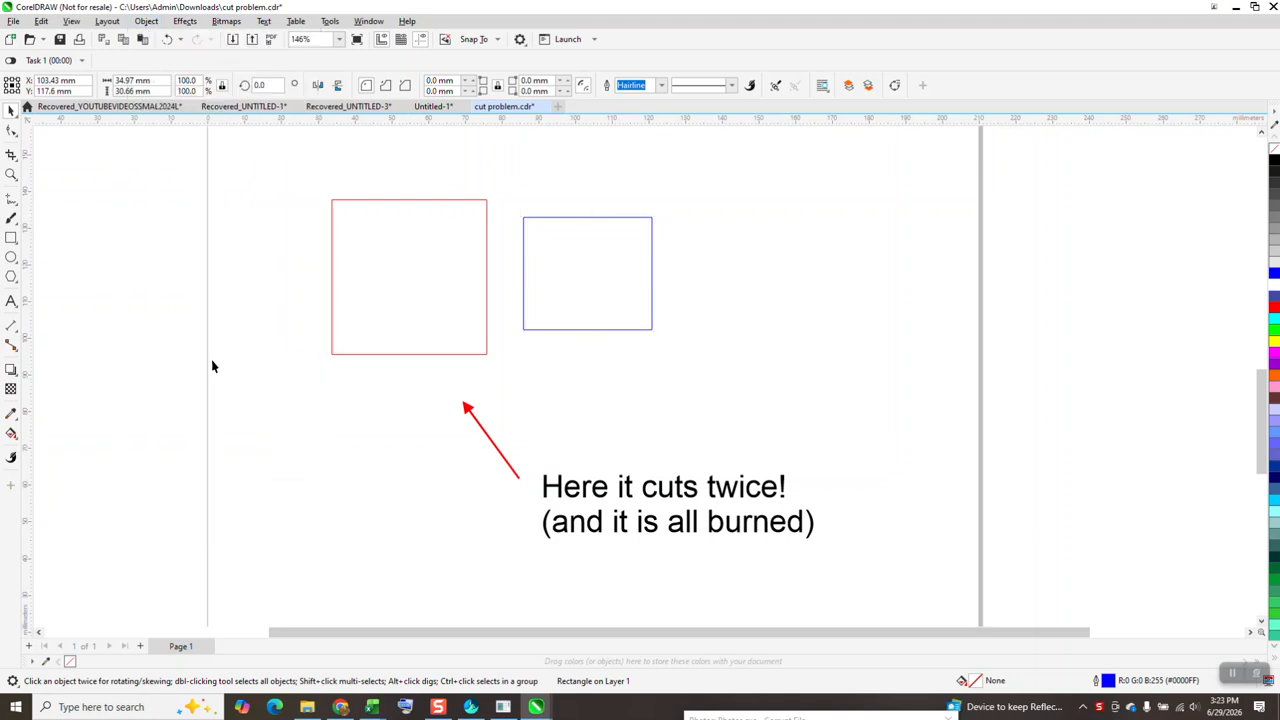
Break the blue curve at its two left corner nodes and remove the left side with Virtual Segment Delete
left_click(11, 131)
left_click_drag(507, 196, 550, 362)
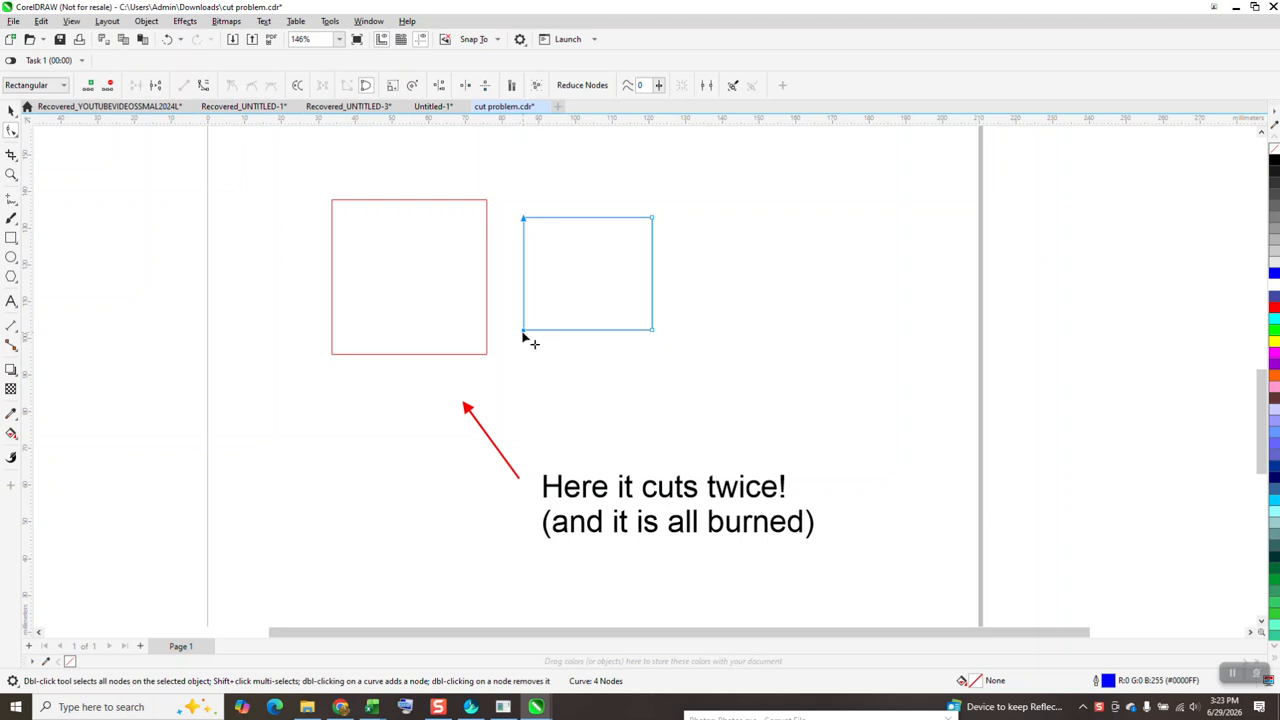
right_click(523, 338)
left_click(550, 389)
left_click(21, 208)
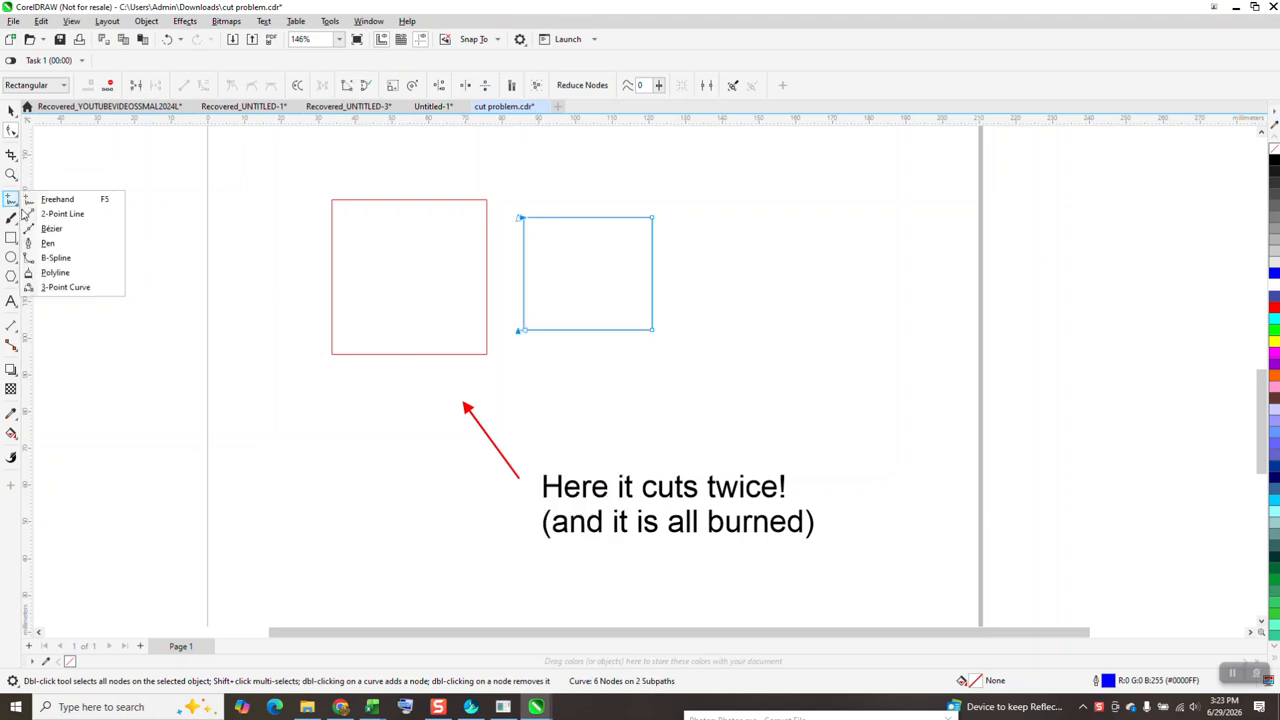
left_click(17, 156)
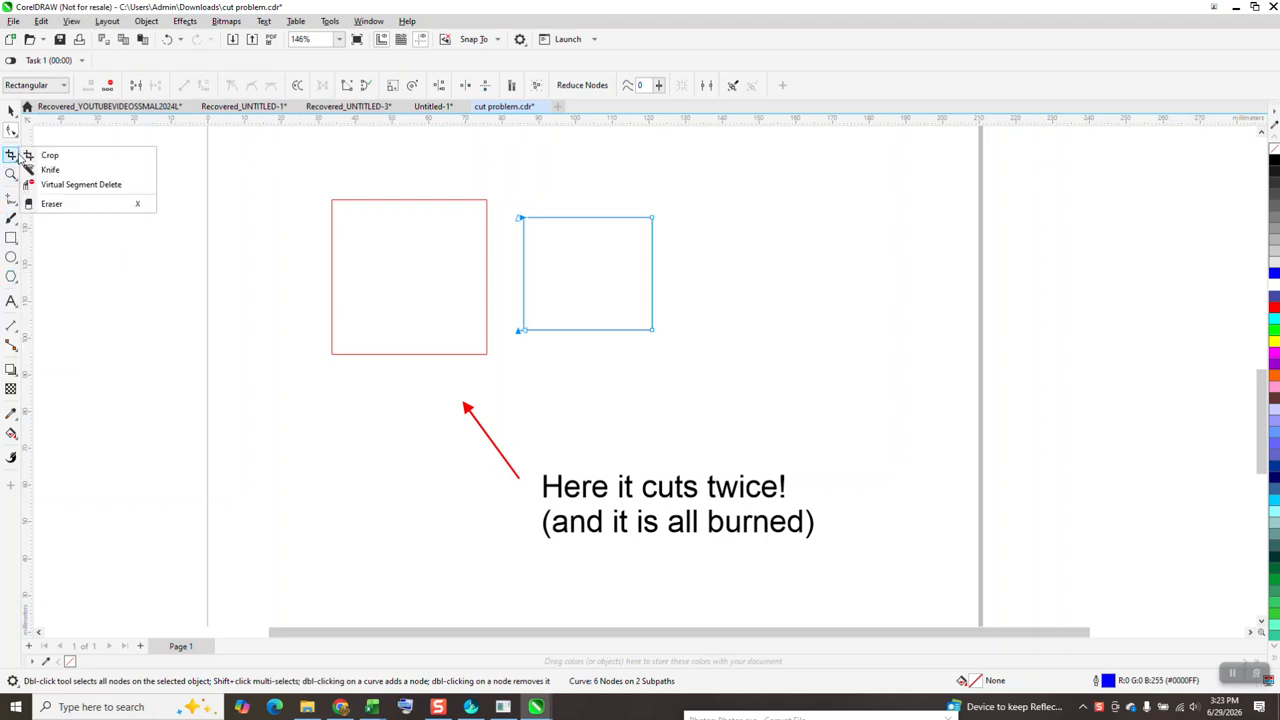
left_click(66, 184)
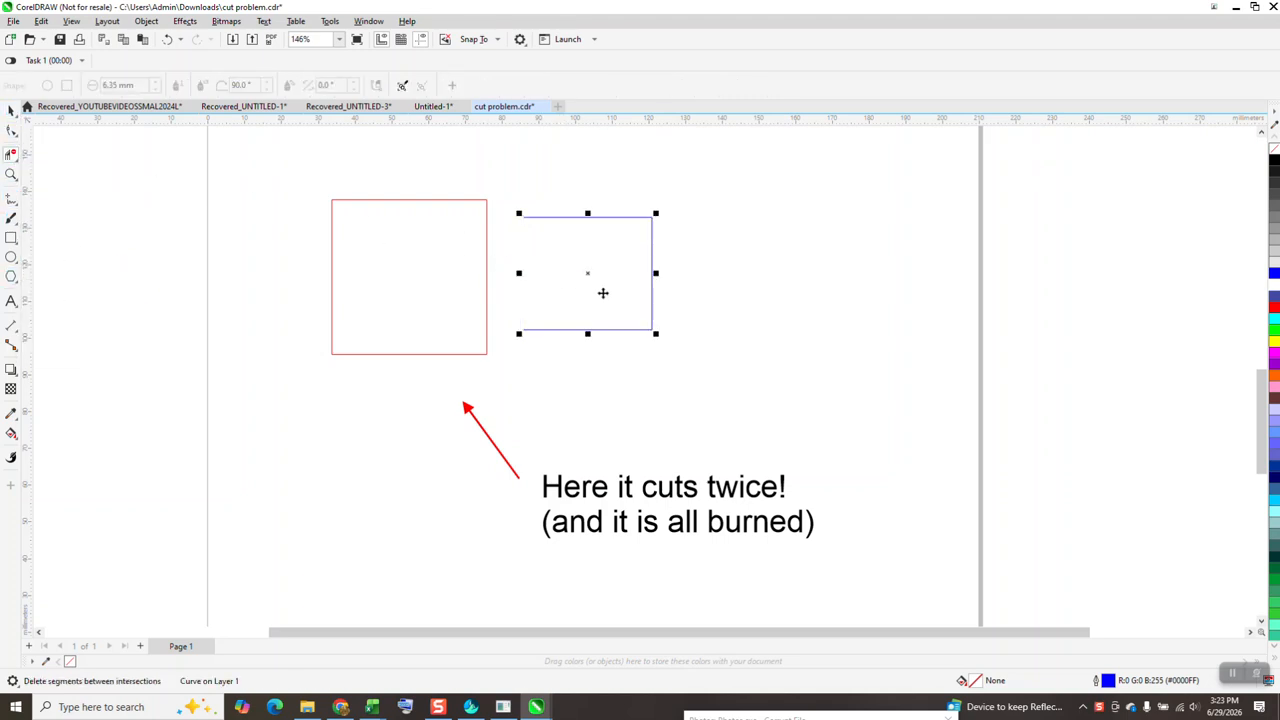
Move the open blue shape 10 mm left so it meets the red square's right edge
key("space")
key("Left")
key("Left")
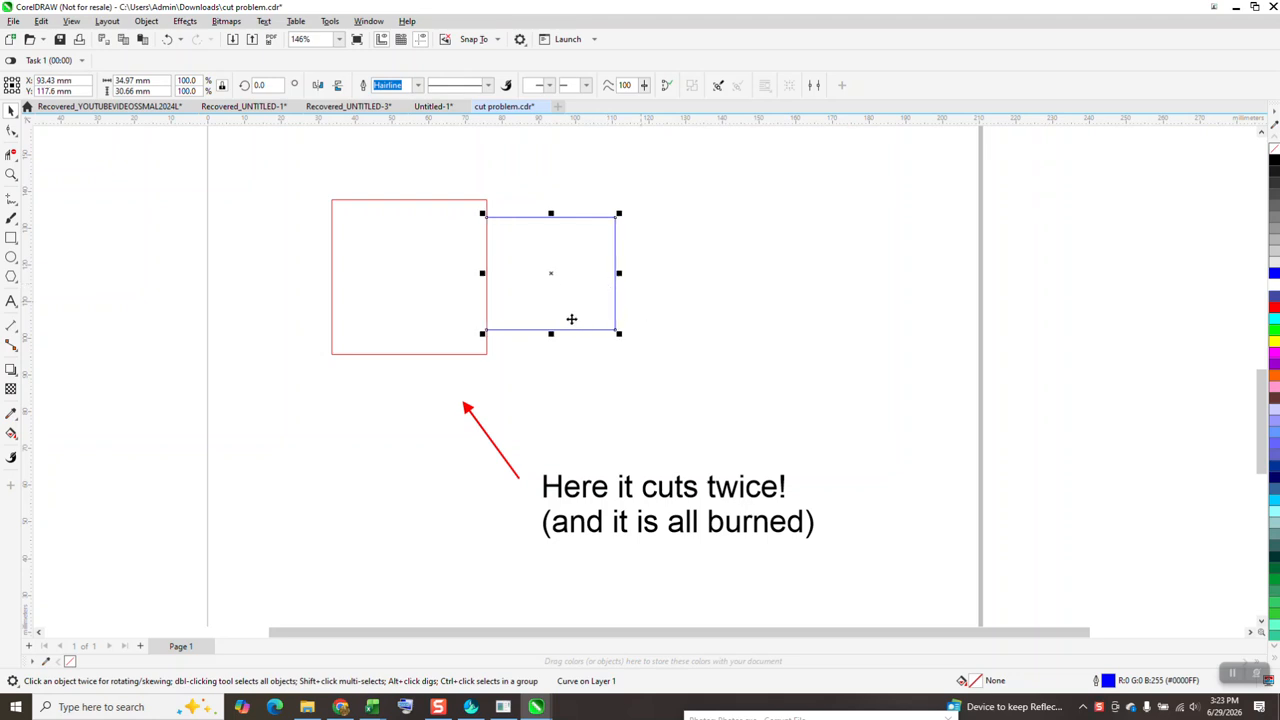
Move the red square 10 mm left away from the blue shape and return it to its place
left_click(423, 255)
key("Left")
key("Left")
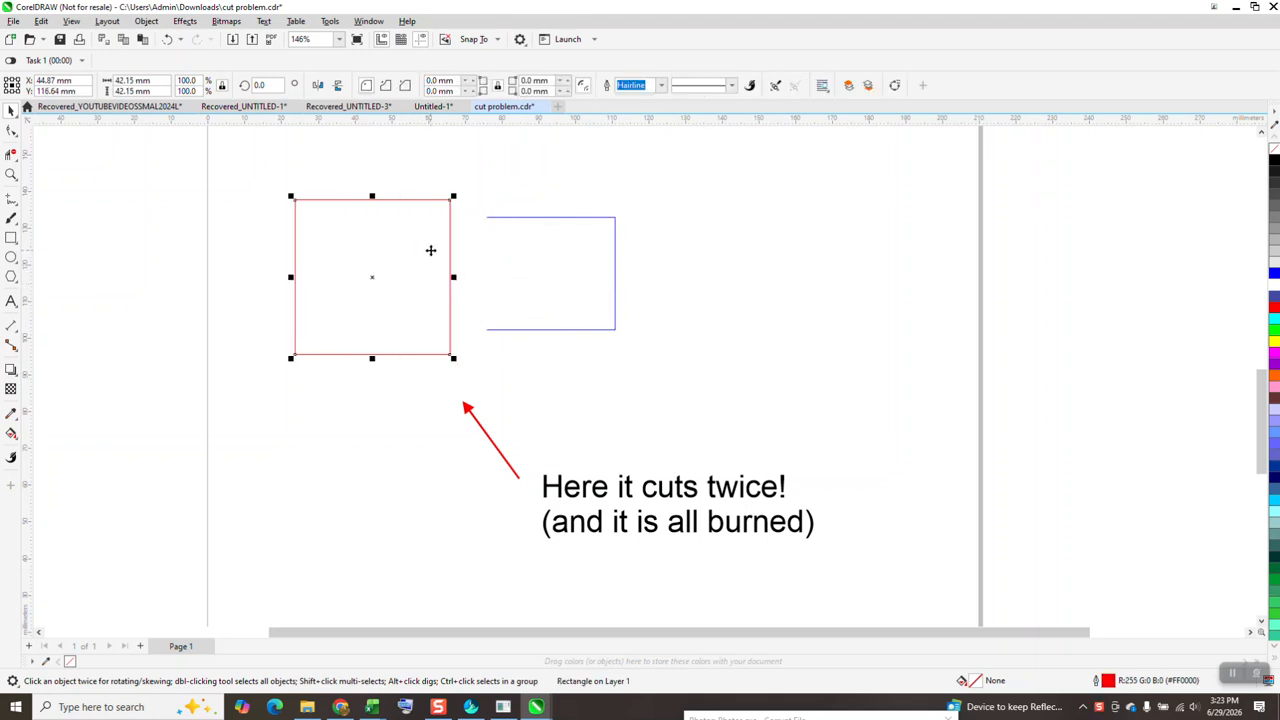
key("Right")
key("Right")
Delete the open blue shape and resize the red square to 40 × 40 mm
left_click(568, 280)
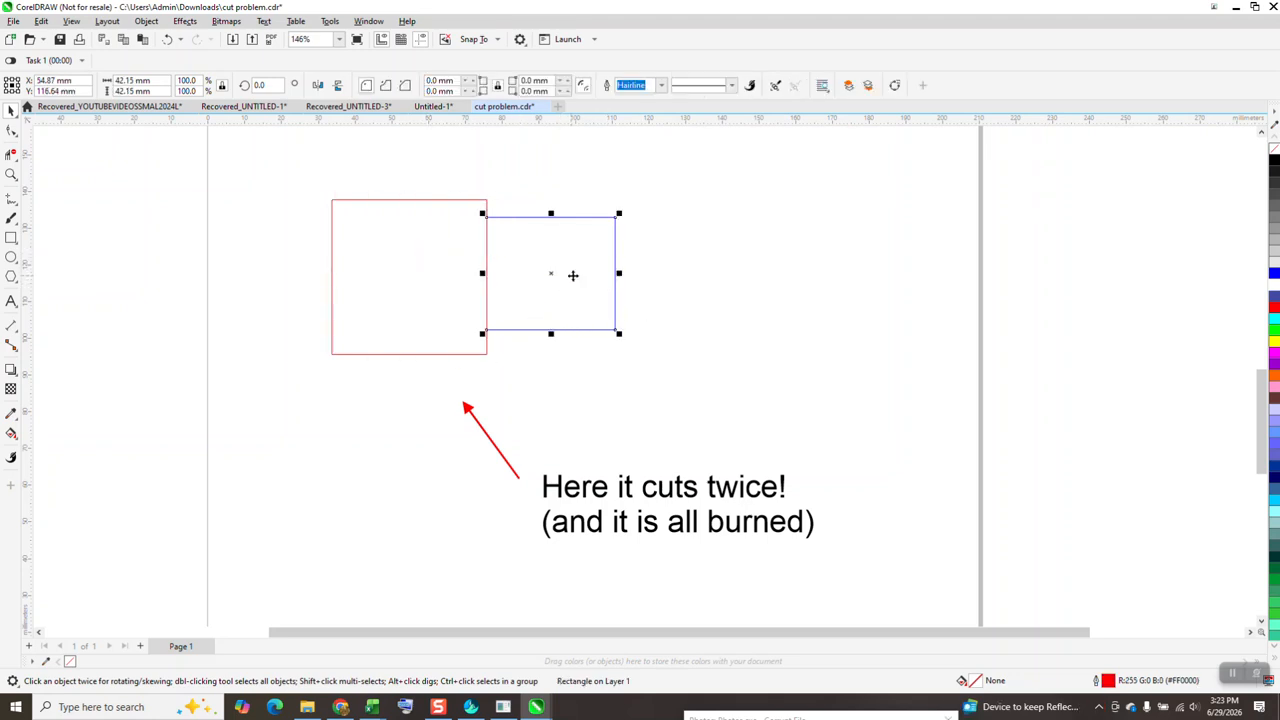
key("Delete")
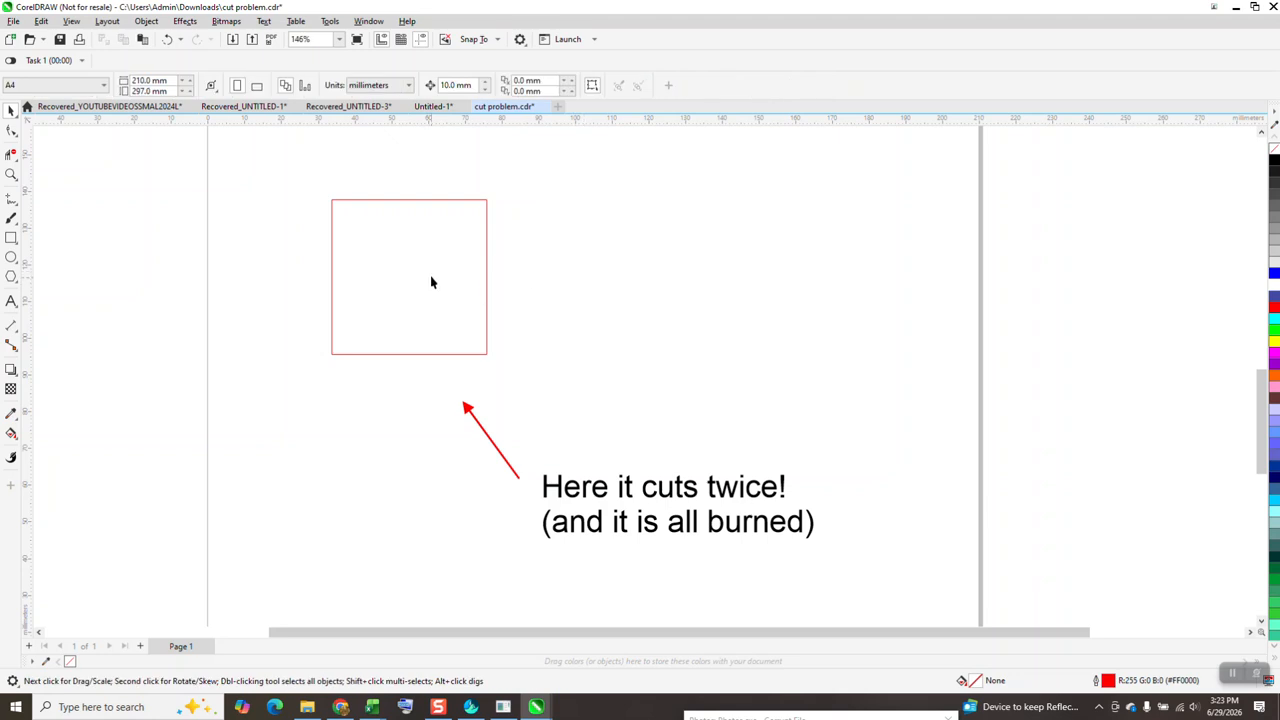
left_click(431, 284)
left_click_drag(165, 80, 116, 105)
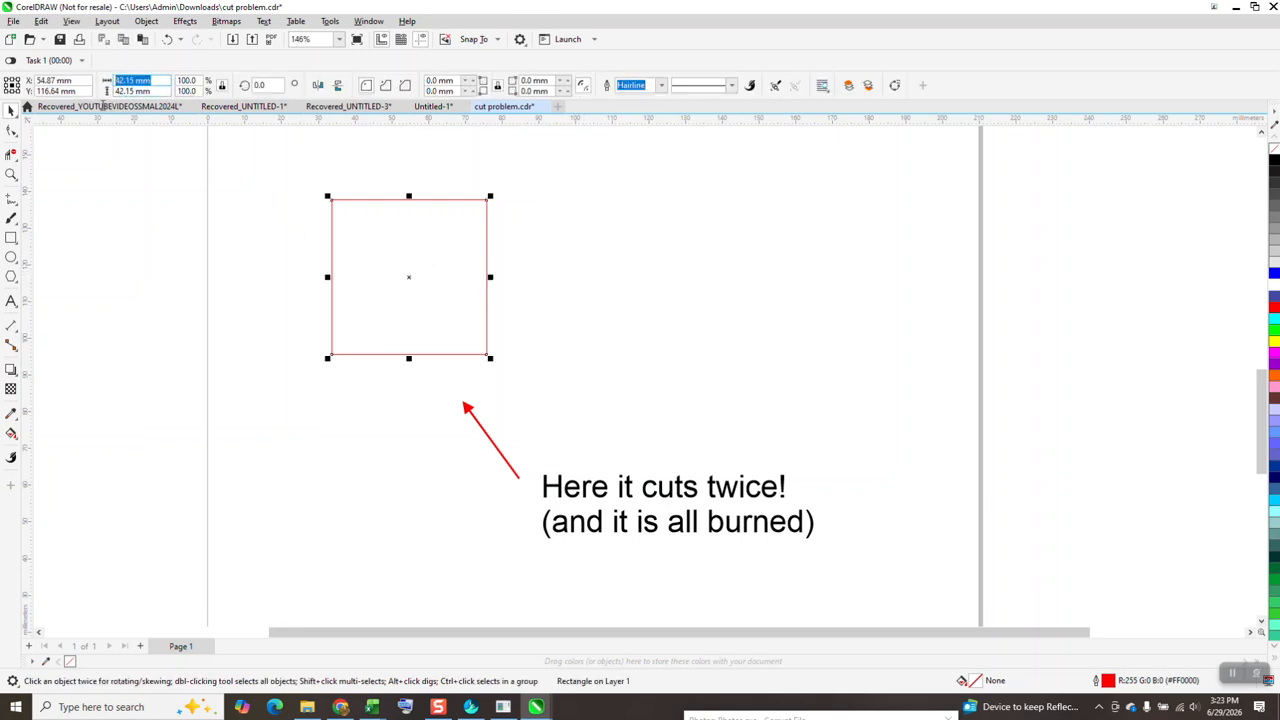
type("40")
key("Return")
Using a 40 mm nudge distance, move the red square up and left and place a duplicate 80 mm to its right
left_click(523, 167)
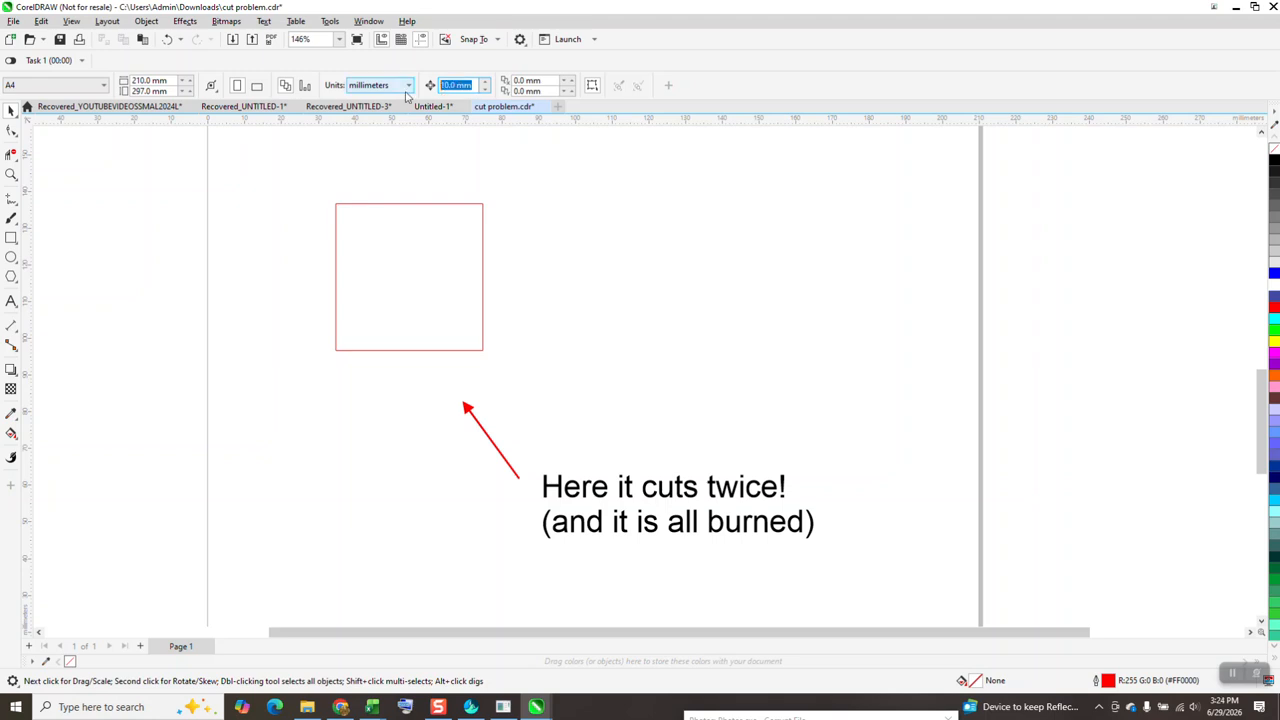
type("40")
key("Return")
left_click_drag(448, 259, 343, 210)
key("KP_Add")
key("Right")
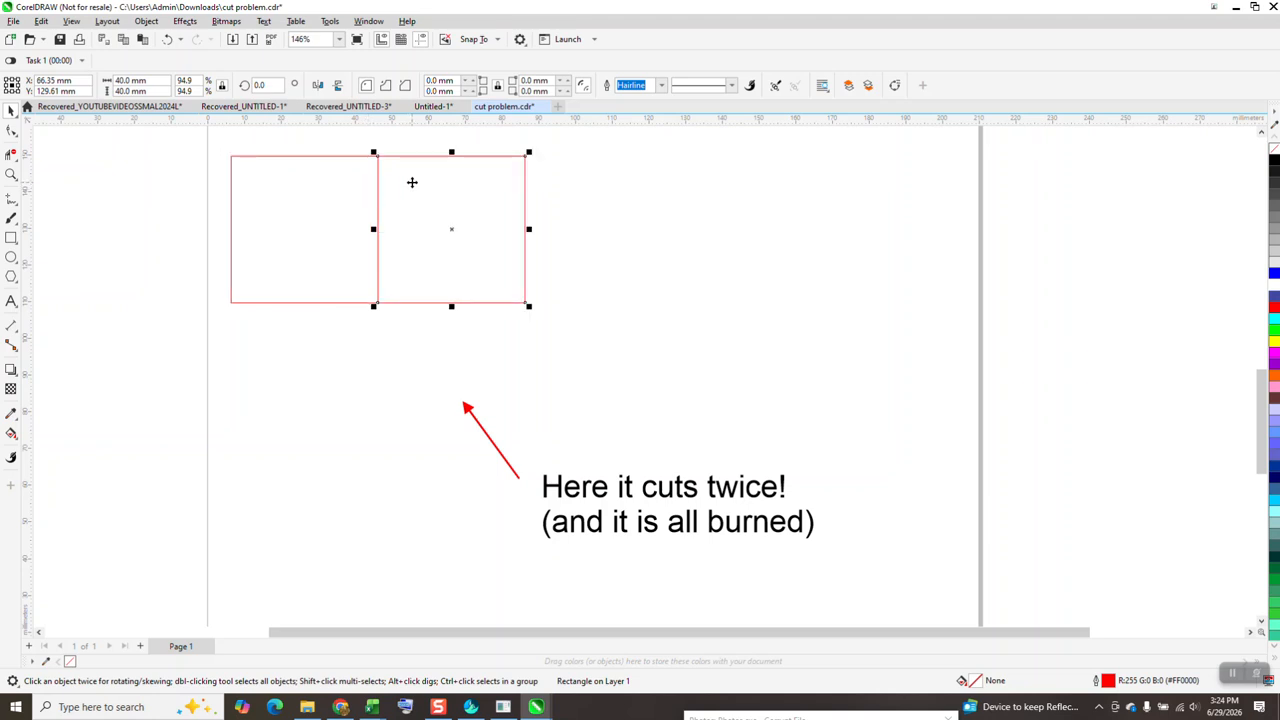
key("Right")
Convert the duplicated red square to curves
left_click(12, 131)
key("space")
left_click(147, 22)
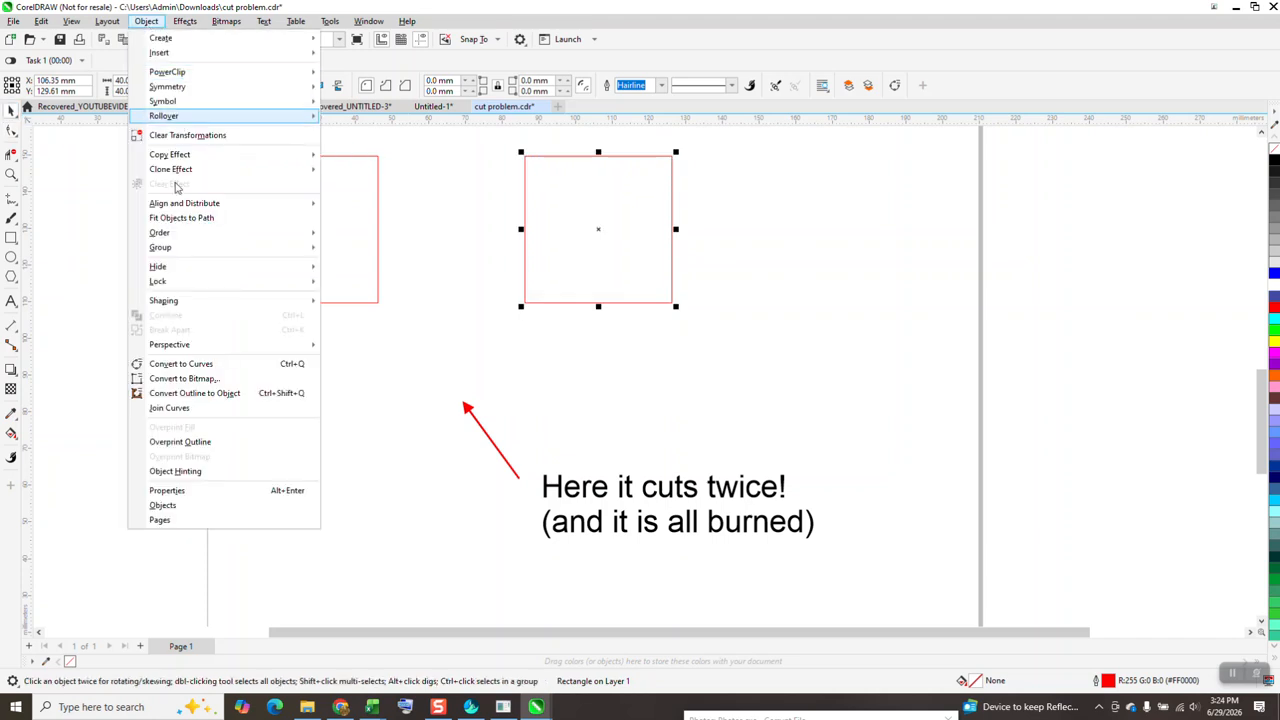
left_click(170, 365)
Break the duplicate's curve at its two left corner nodes and delete its left side segment
left_click(12, 131)
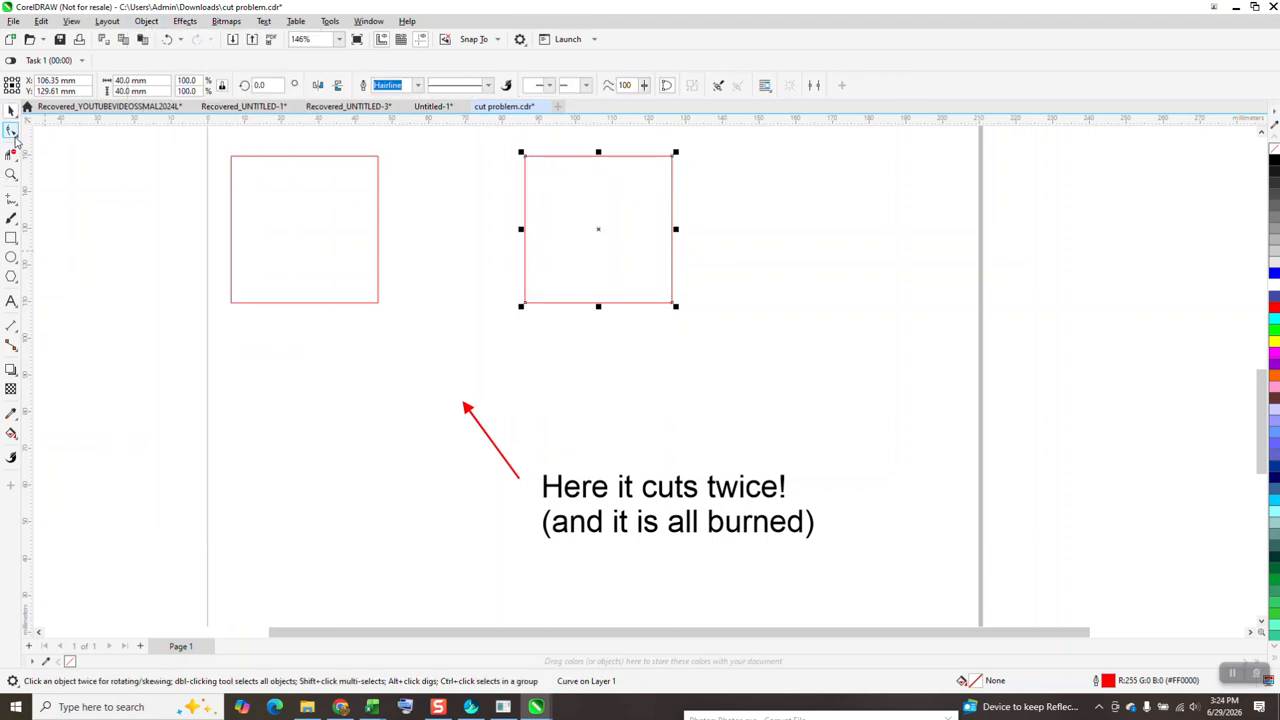
right_click(527, 303)
left_click(583, 360)
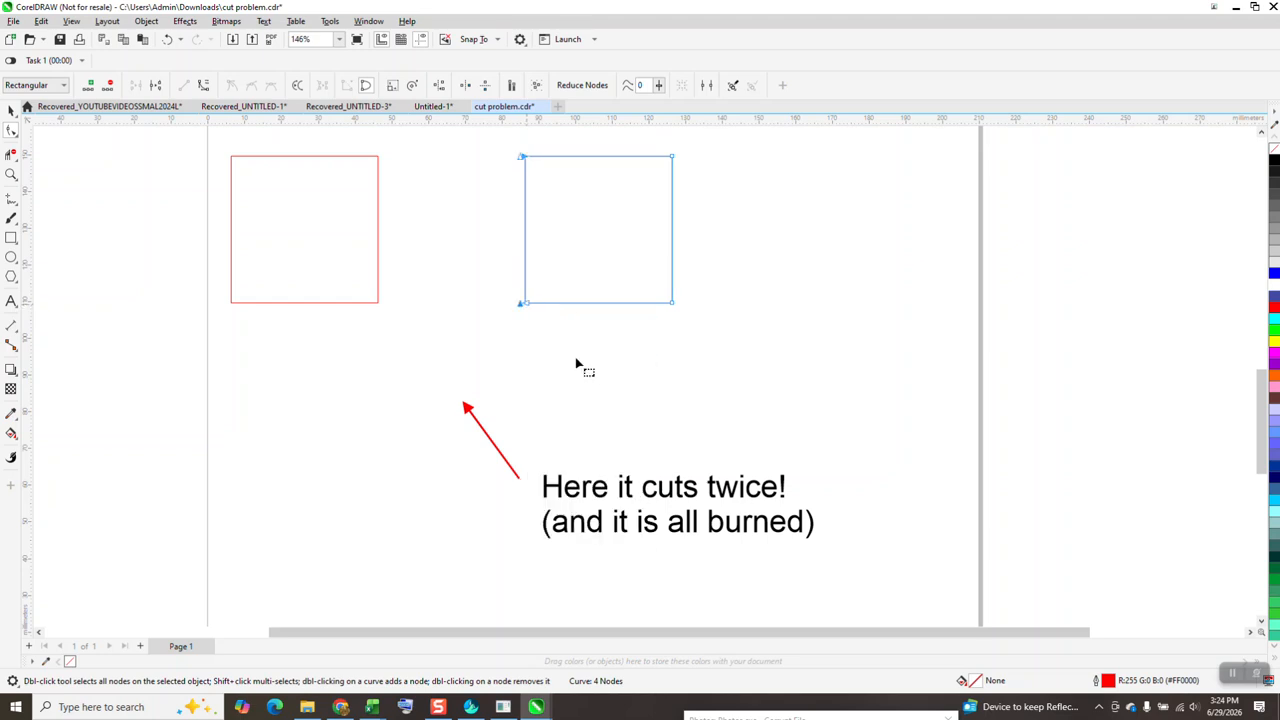
left_click(12, 153)
left_click(527, 229)
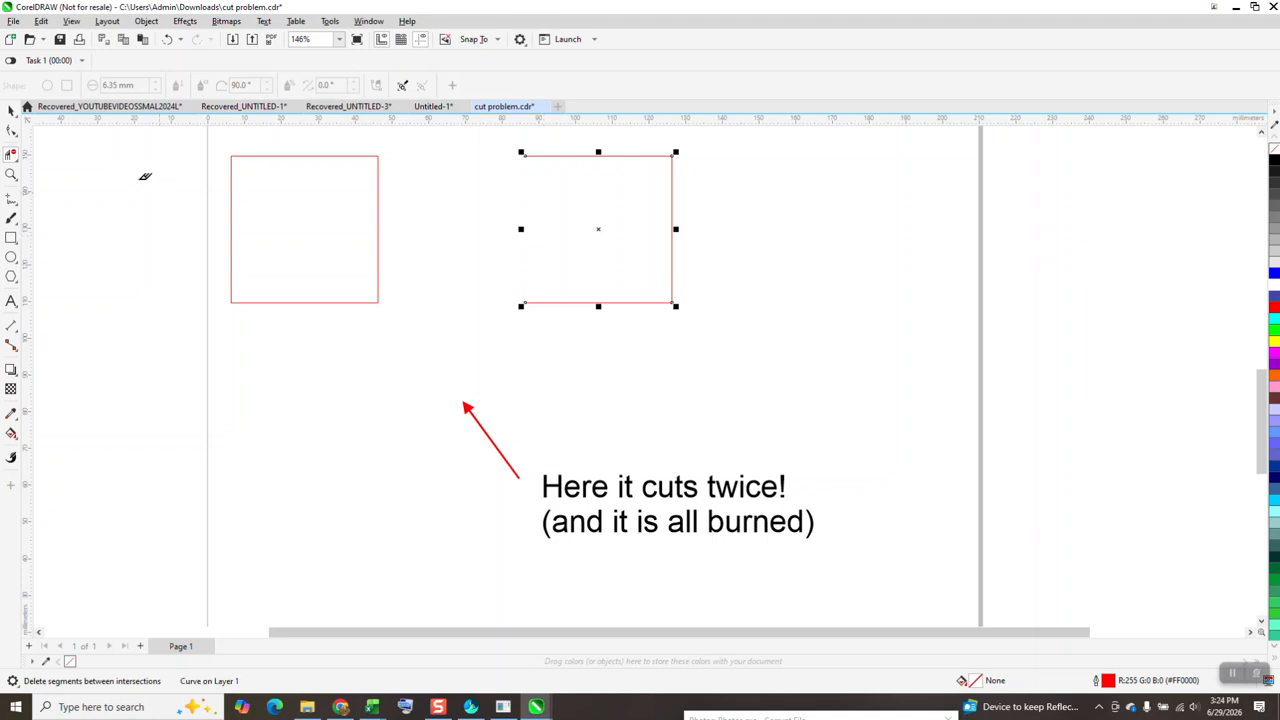
Move the open square 40 mm left against the closed one and repeat copies every 40 mm to make a row of five
left_click(14, 112)
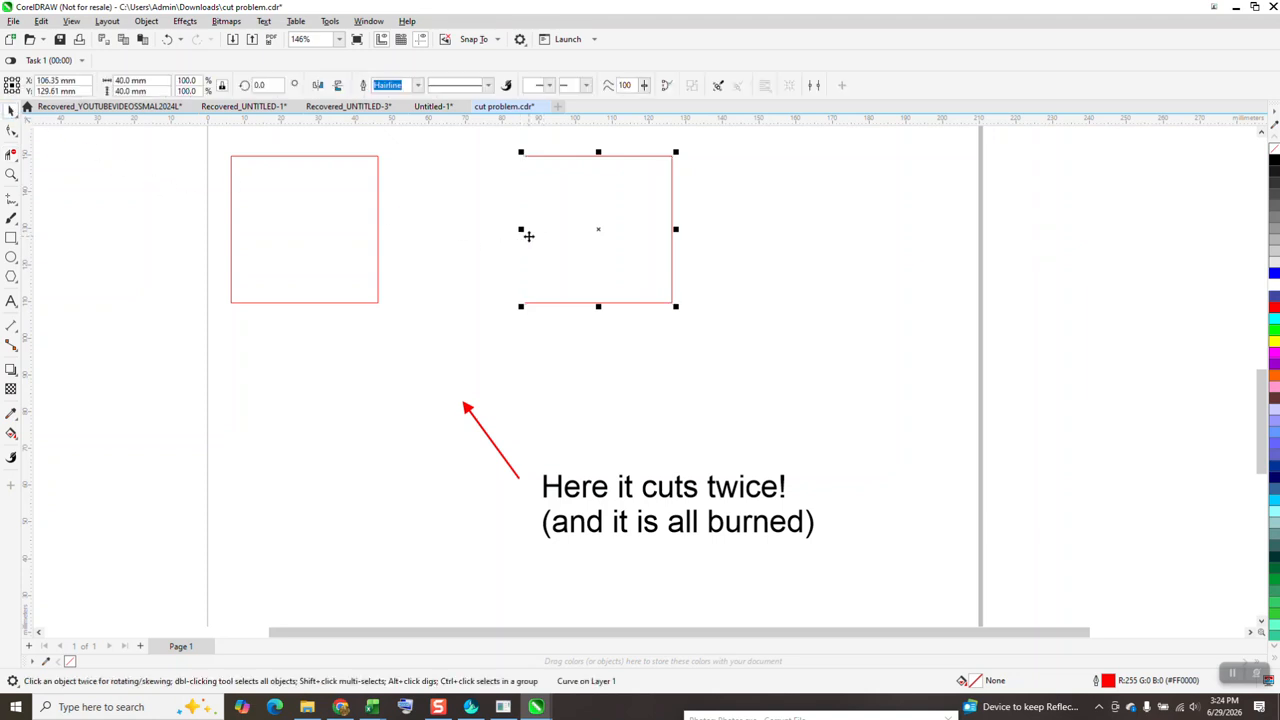
key("Left")
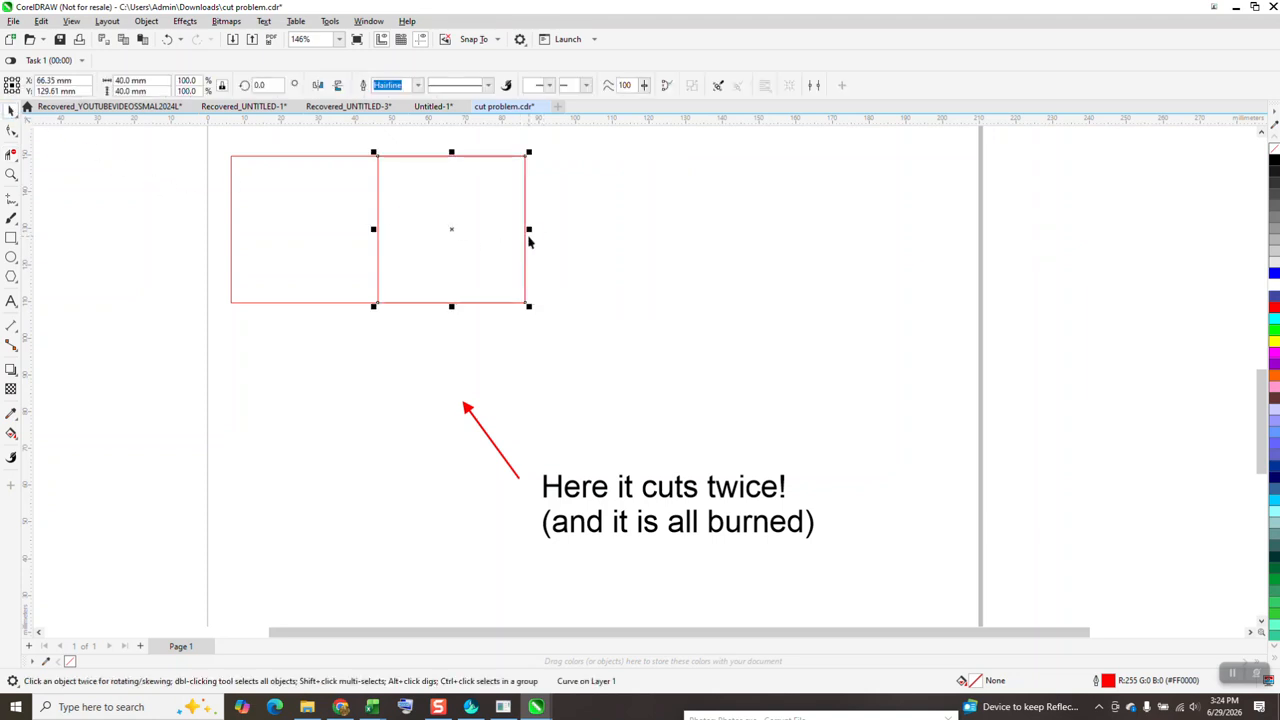
key("Right")
key("ctrl+r")
key("ctrl+r")
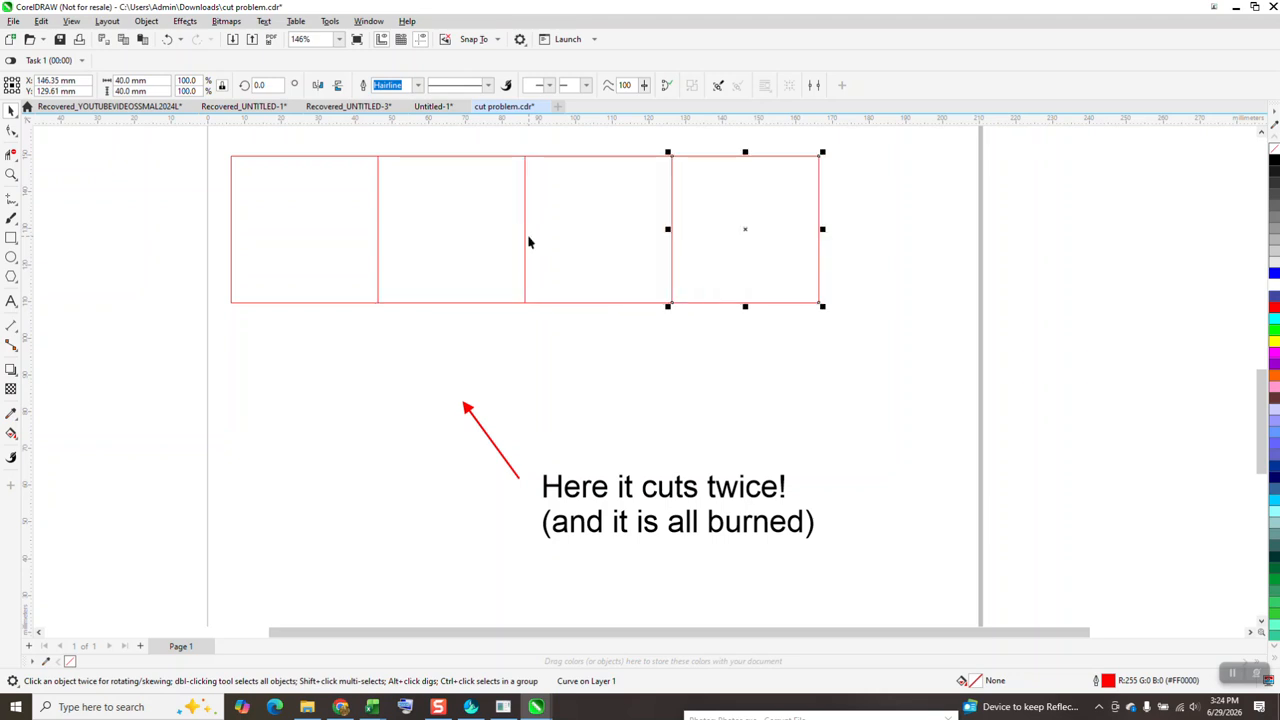
left_click(757, 385)
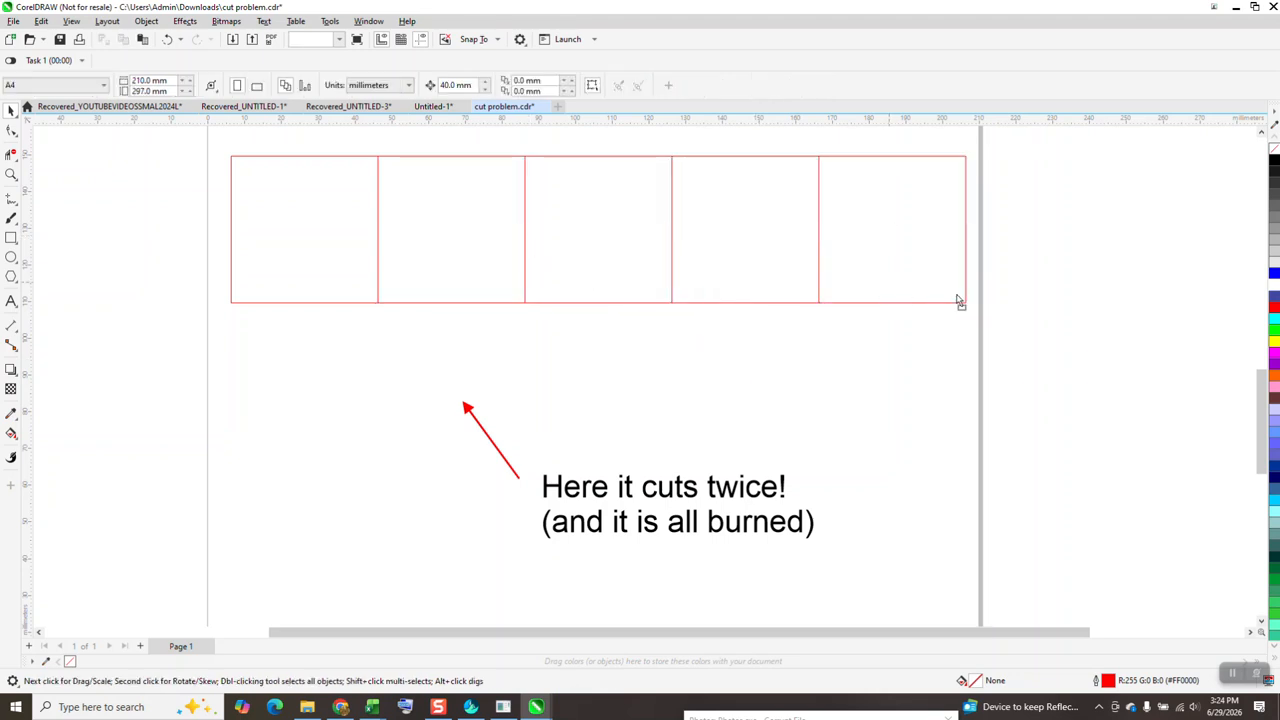
Pull the three rightmost open squares apart from the row
left_click_drag(932, 301, 1015, 314)
mouse_move(818, 284)
left_mouse_down()
mouse_move(782, 267)
mouse_move(836, 292)
left_mouse_up()
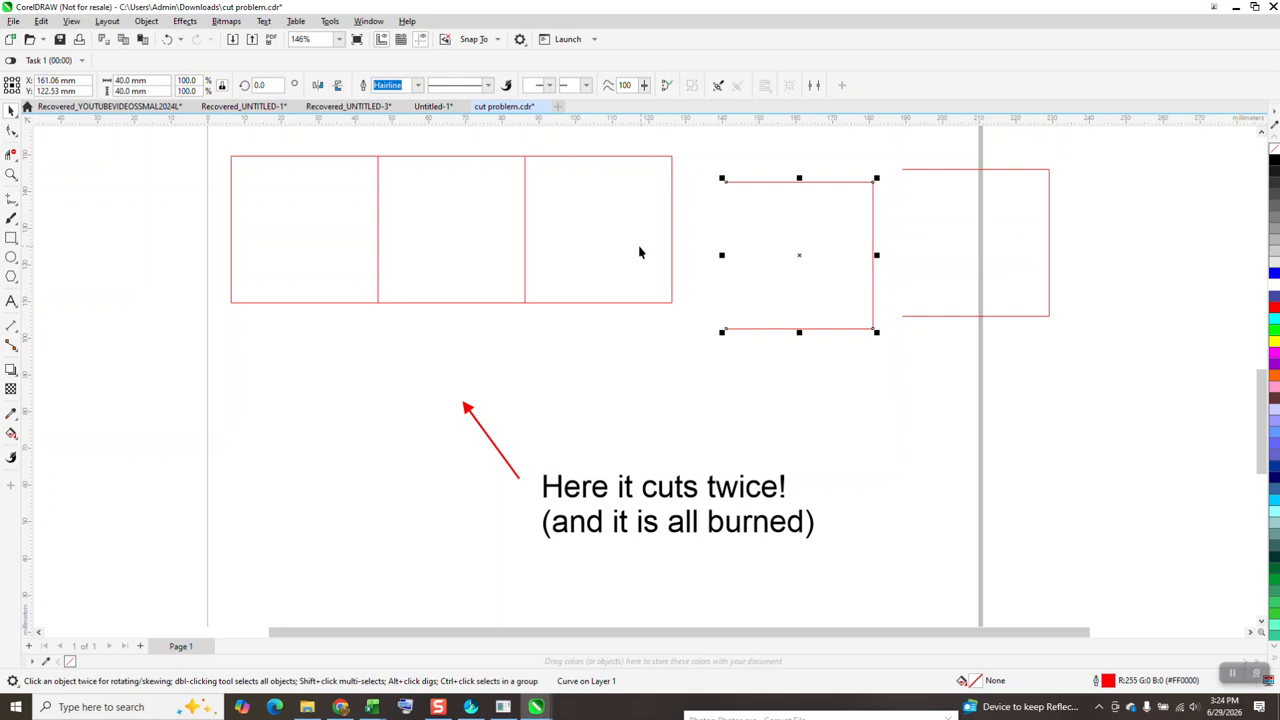
left_click_drag(642, 253, 662, 271)
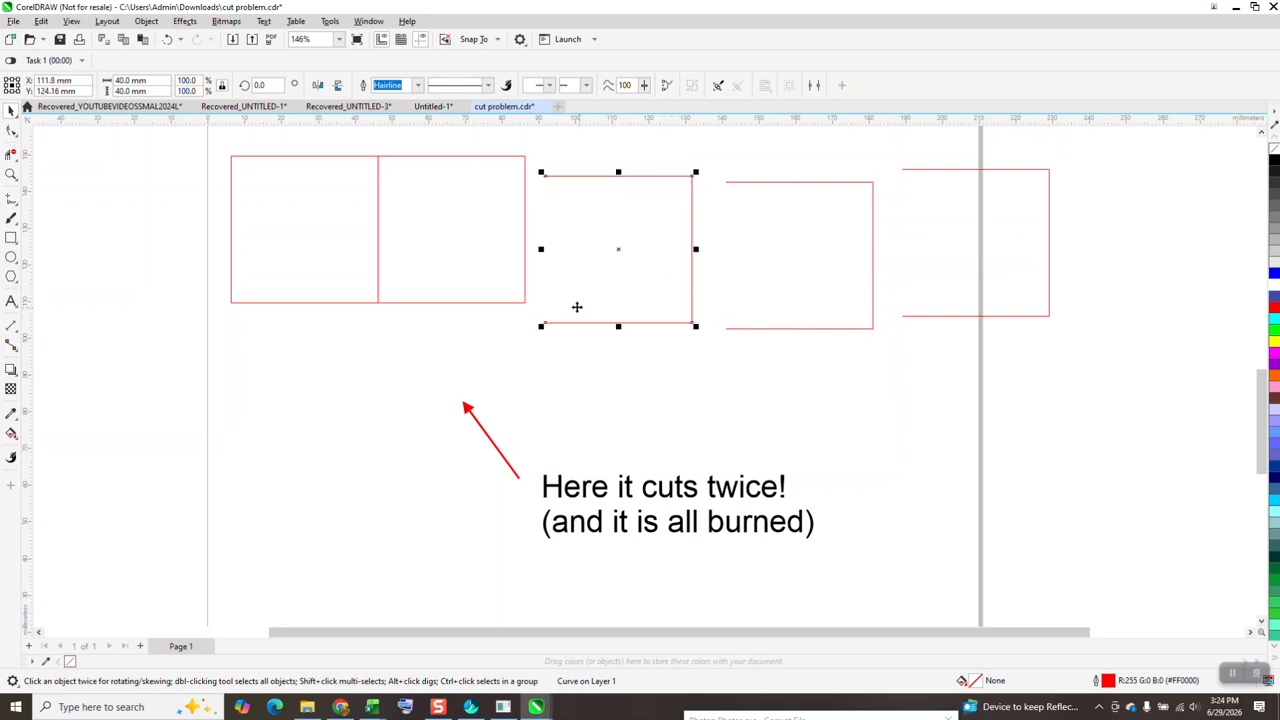
Delete all the squares, the arrow and the text from the page
scroll(560, 295, "down", 5)
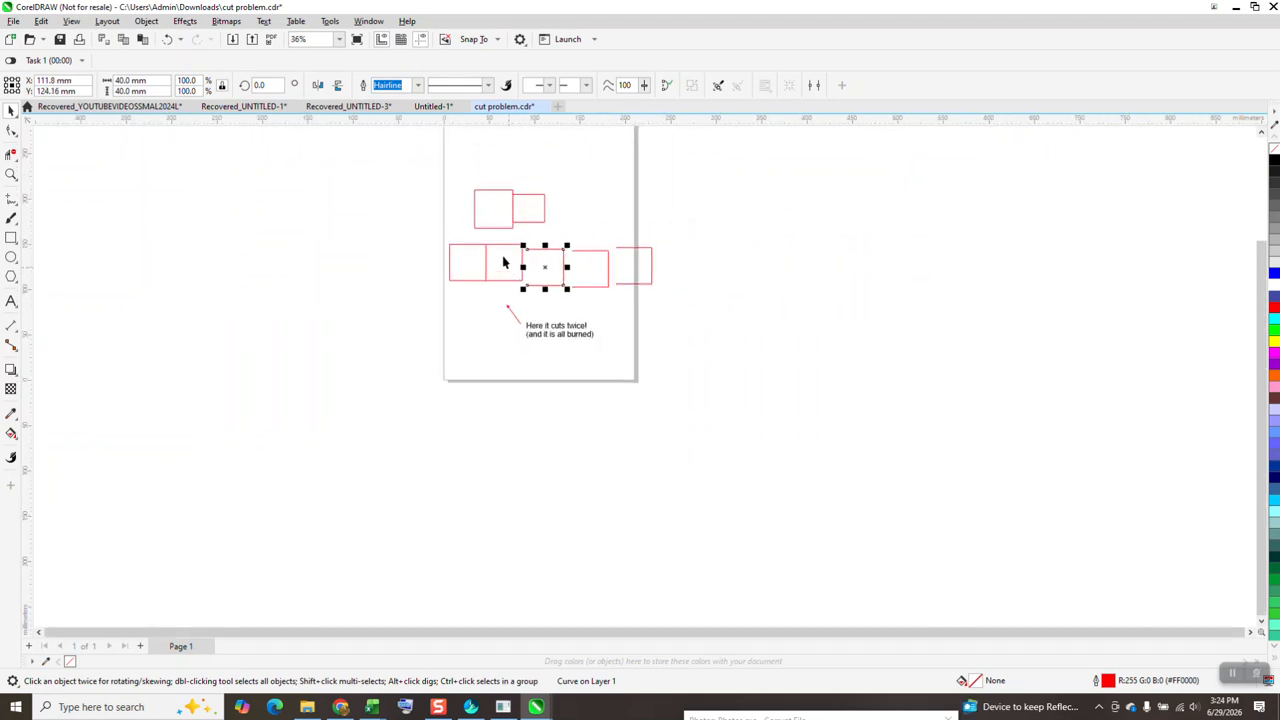
scroll(505, 258, "down", 3)
left_click_drag(669, 357, 683, 349)
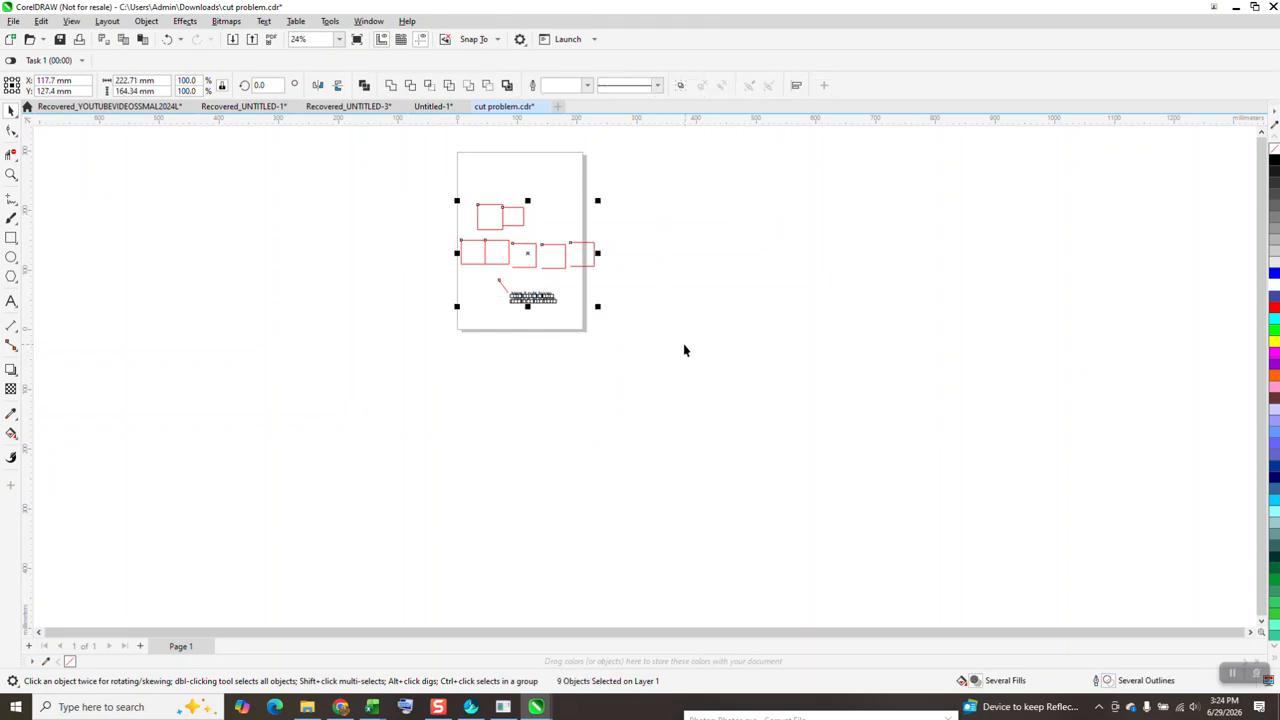
key("Delete")
Open the Scripts docker and bring up the end of the Visual Basic for Applications macro list
left_click(11, 175)
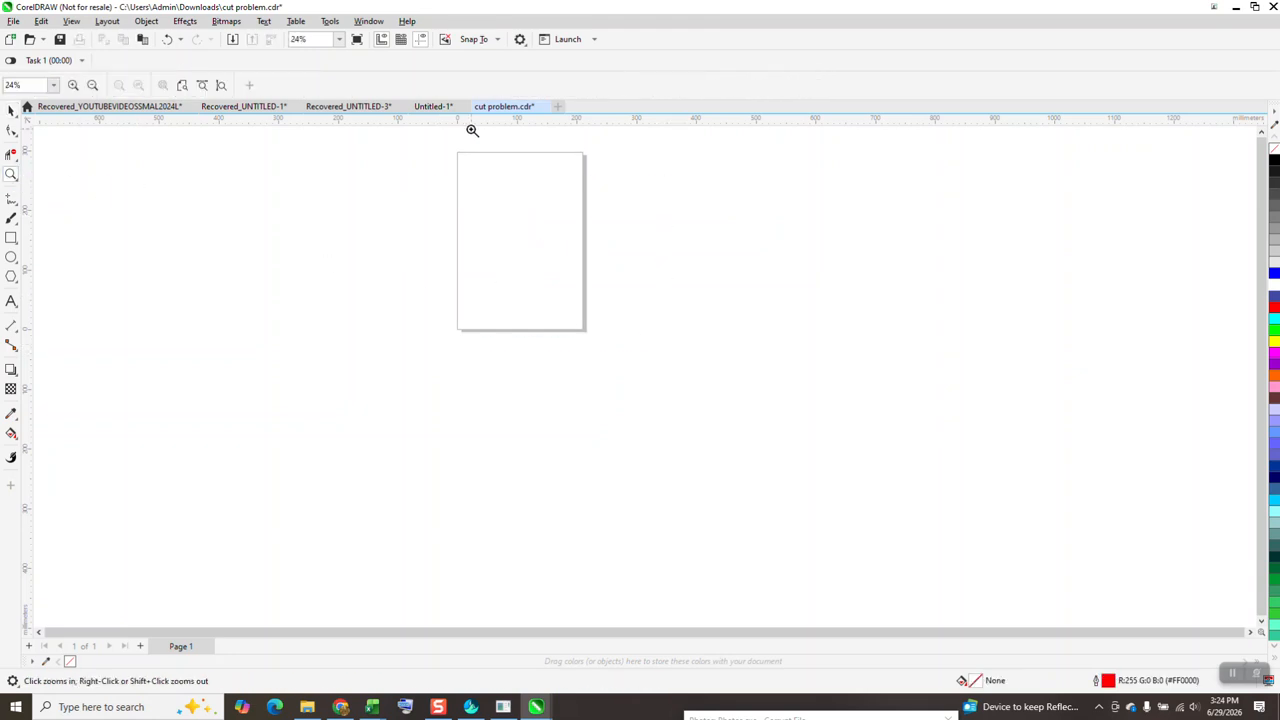
left_click_drag(445, 141, 651, 378)
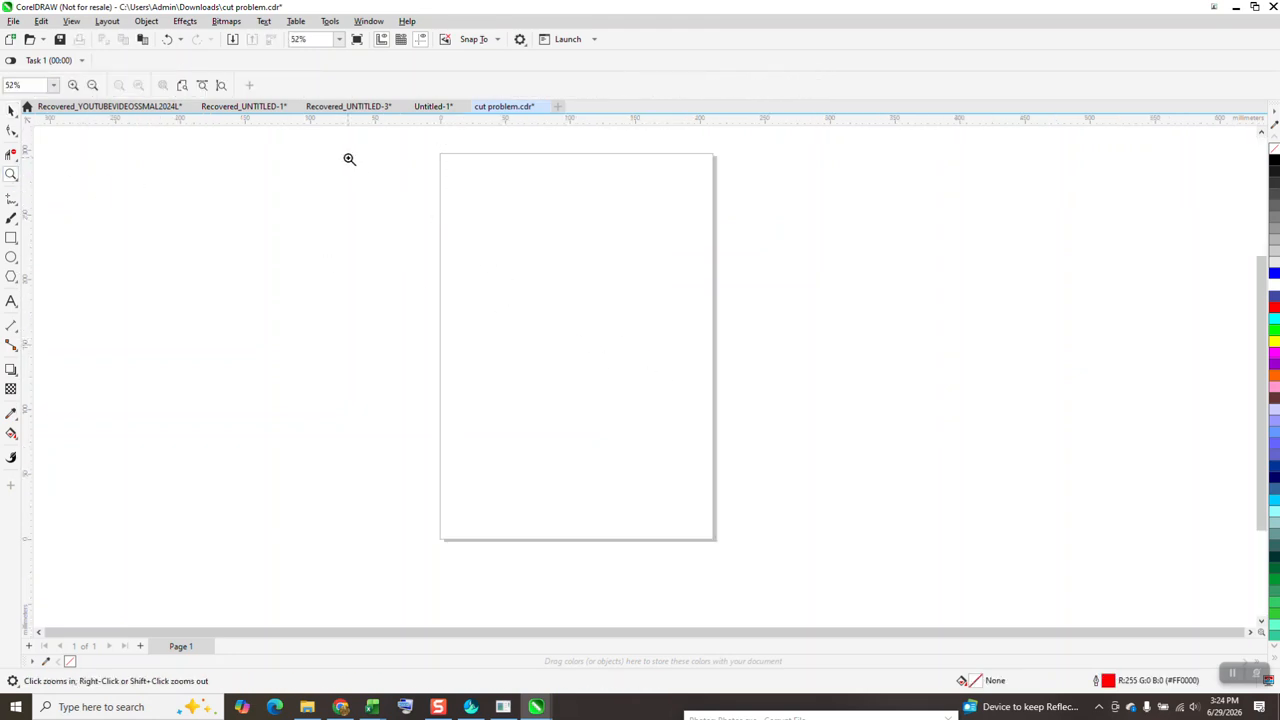
left_click(367, 22)
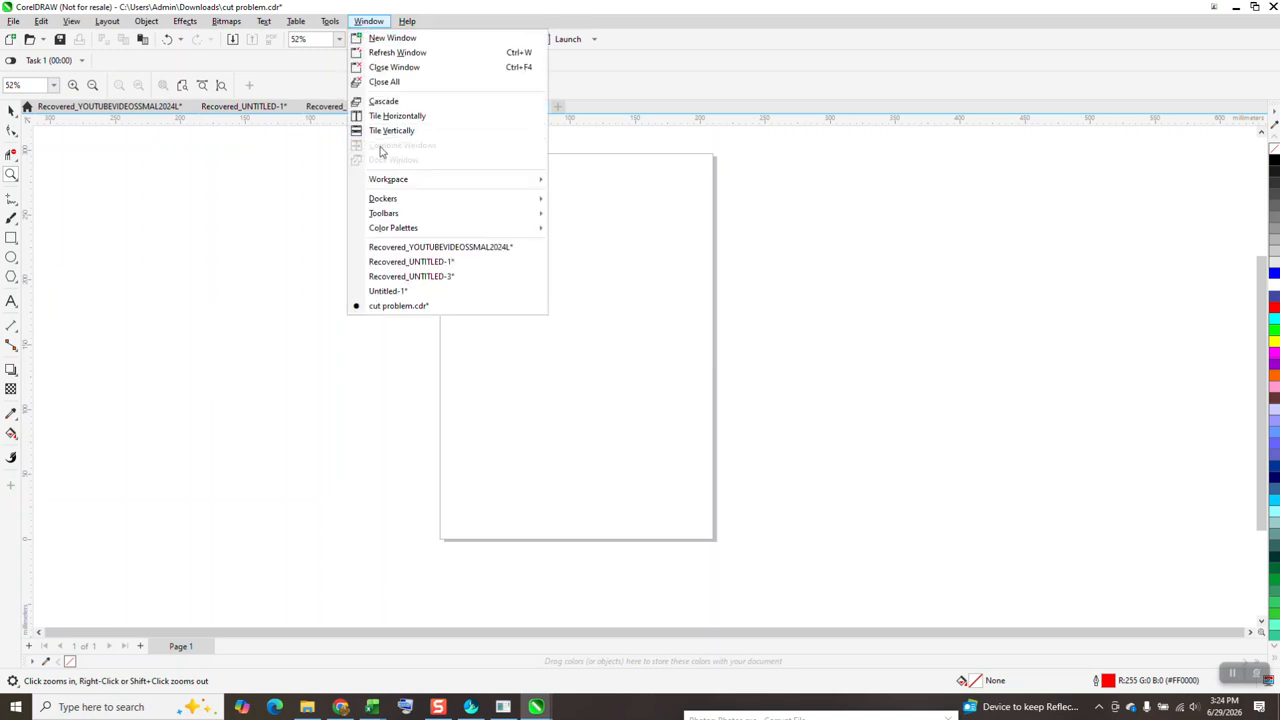
left_click(367, 21)
left_click(329, 21)
mouse_move(344, 93)
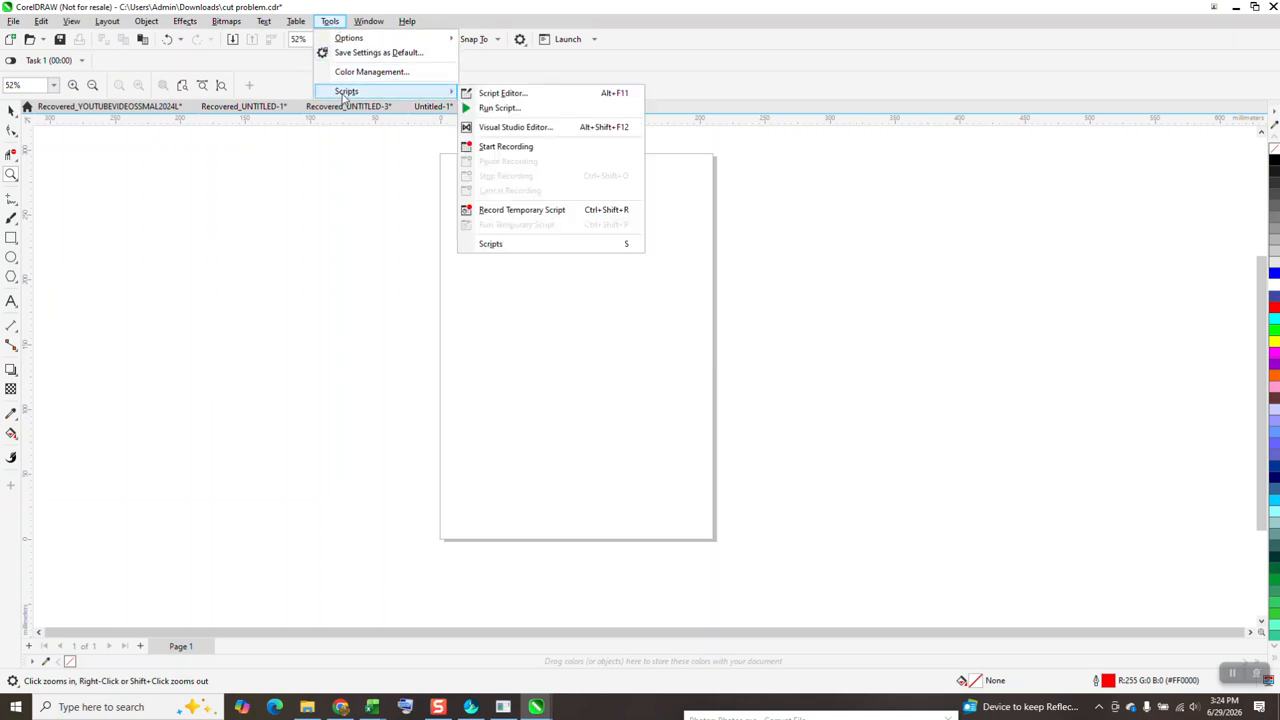
left_click(500, 243)
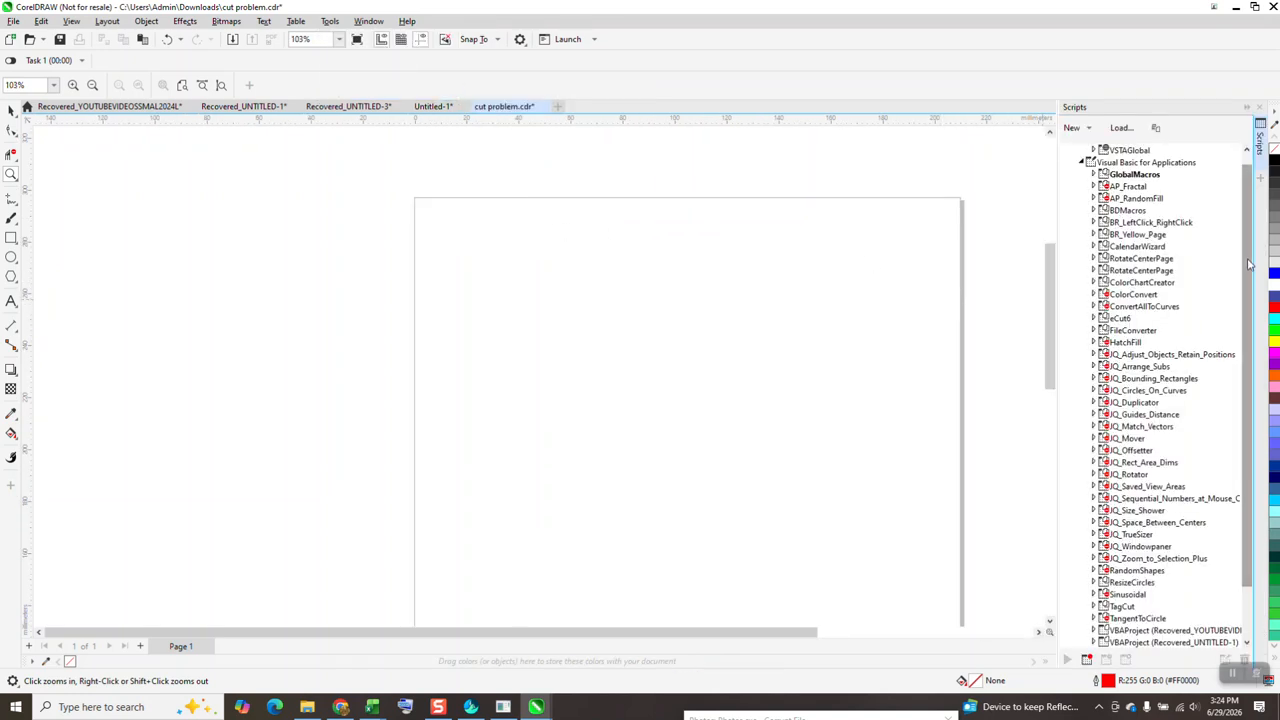
scroll(1248, 263, "down", 2)
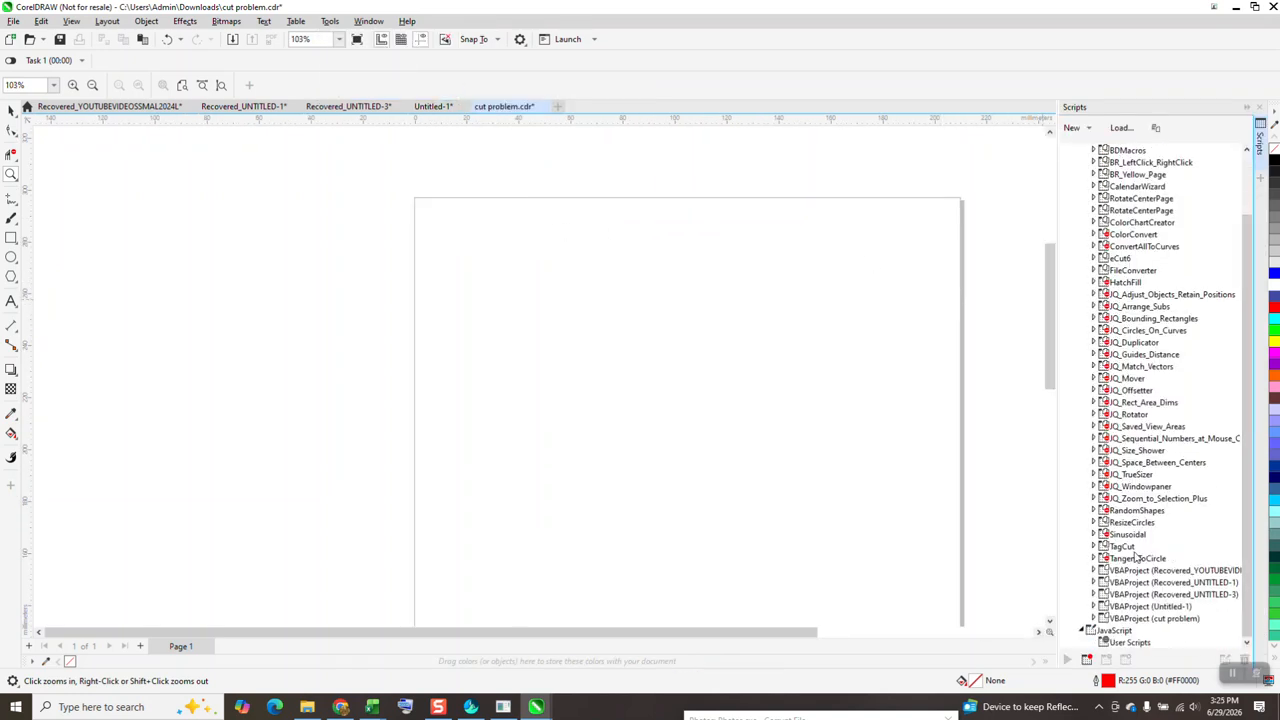
Draw a red square about 28 mm wide near the page's top-left corner
left_click(11, 240)
left_click_drag(501, 217, 427, 290)
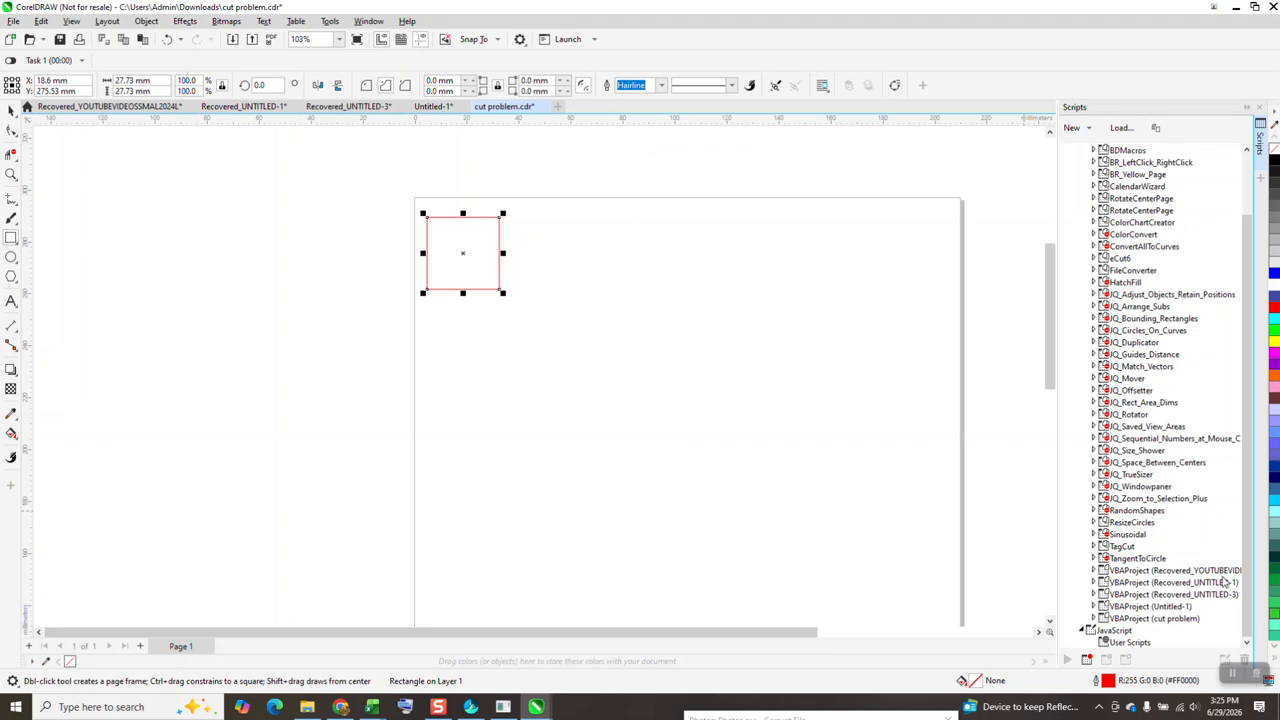
Run the TagCut macro from Module1 of the TagCut project on the selected red square
left_click(1124, 547)
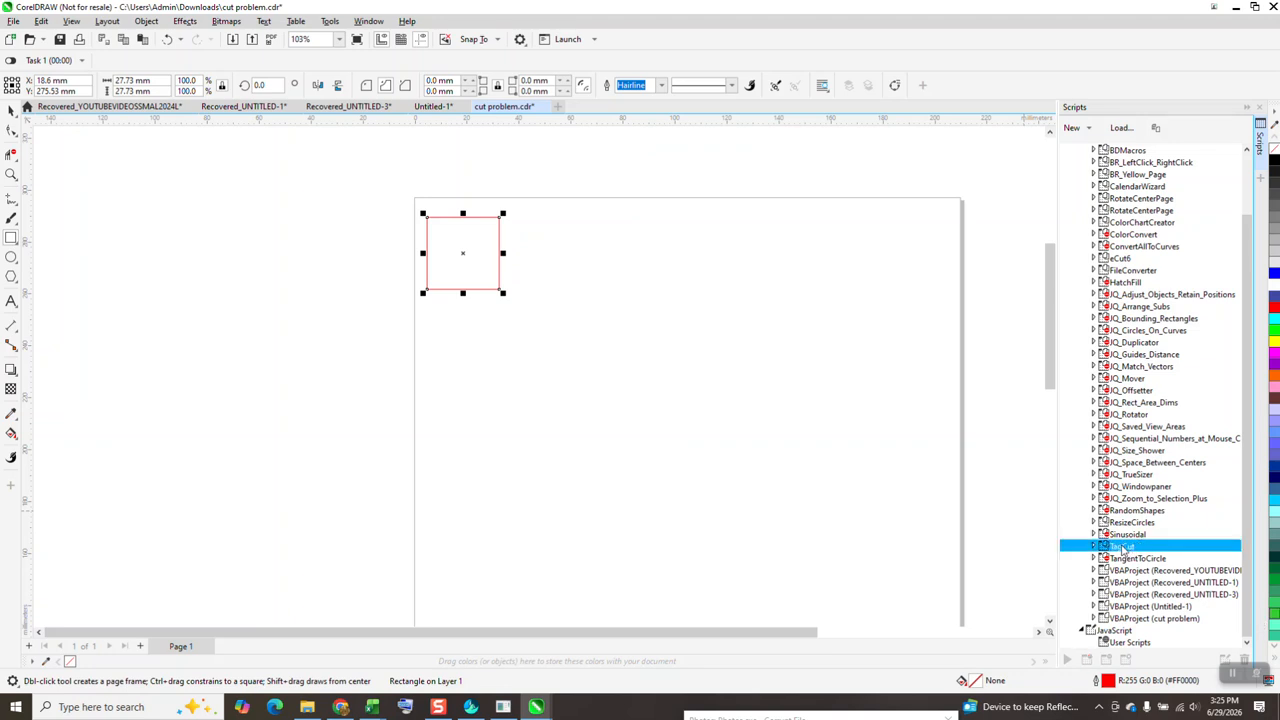
left_click(1094, 547)
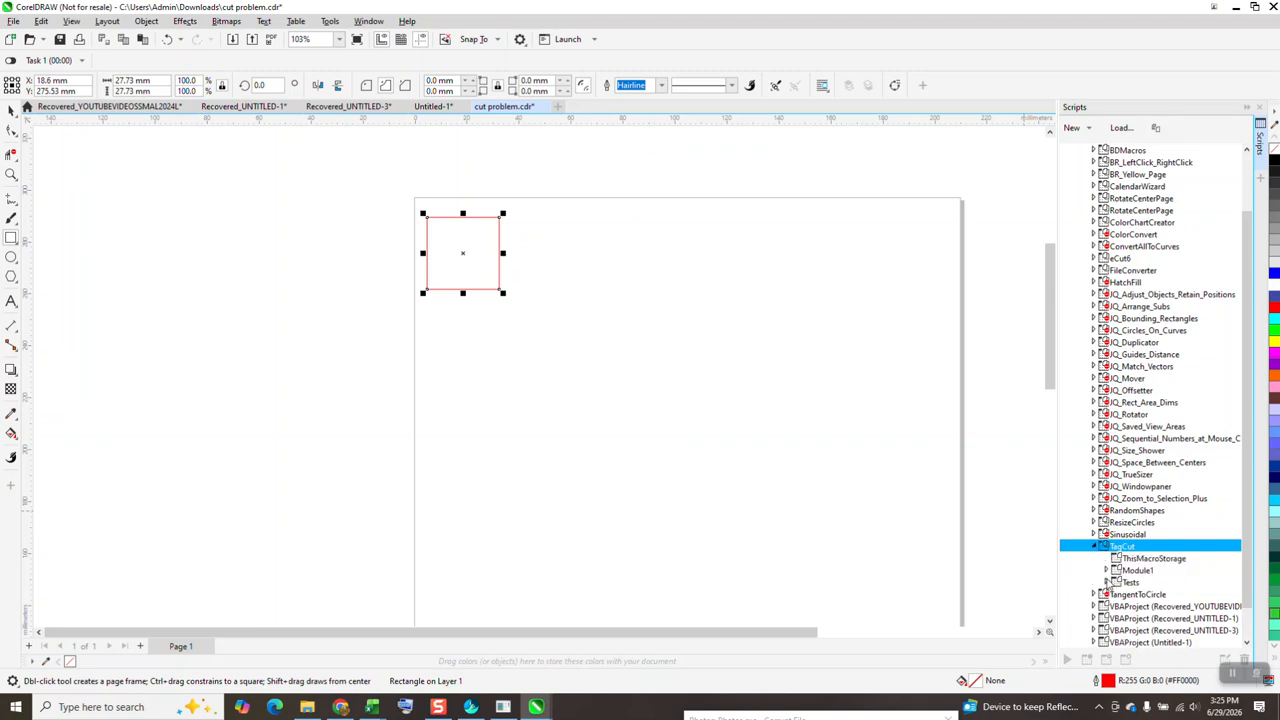
double_click(1124, 575)
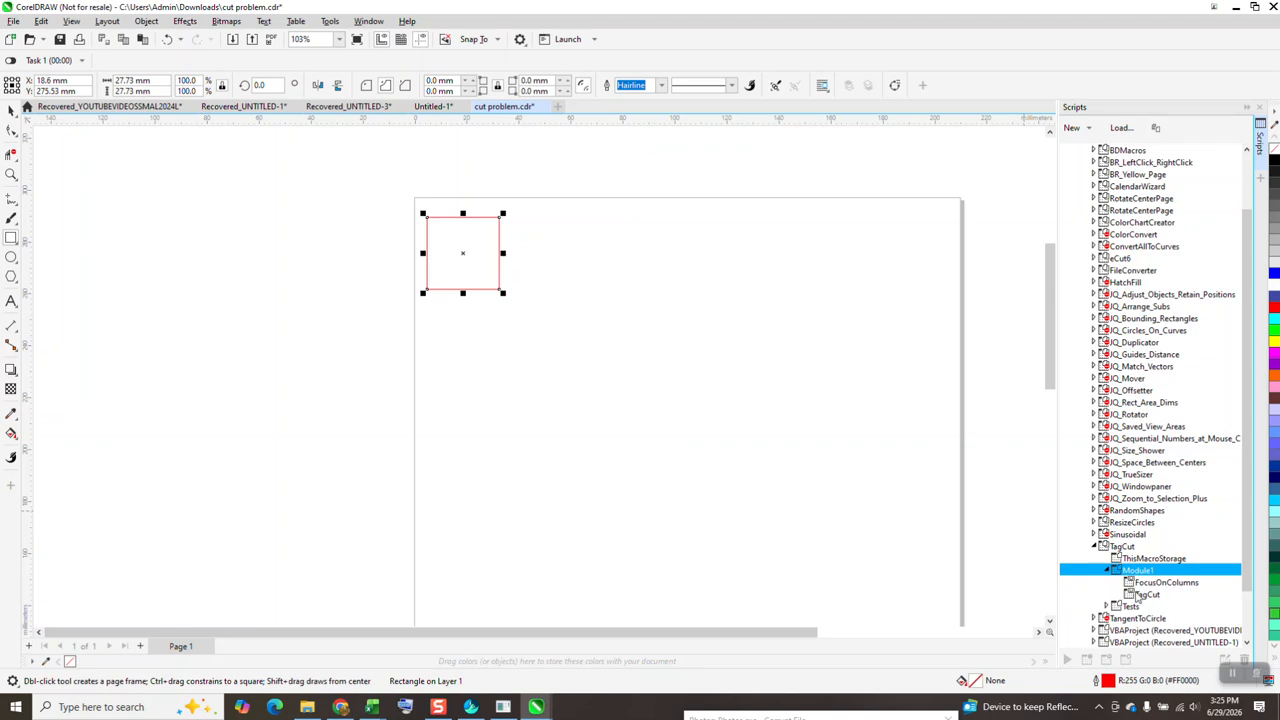
double_click(1146, 594)
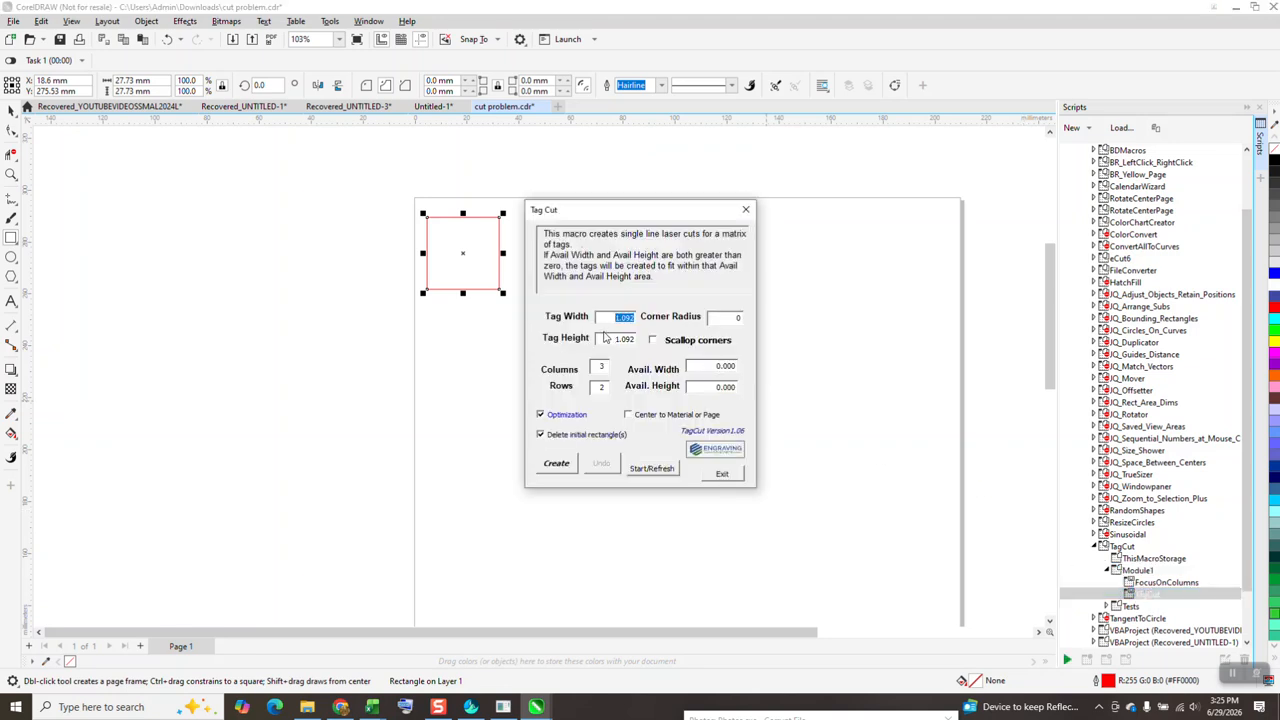
Generate a single-line cut matrix from the square with 5 columns and 1 row, and exit the Tag Cut dialog
double_click(602, 388)
type("0")
type("5")
left_click(553, 462)
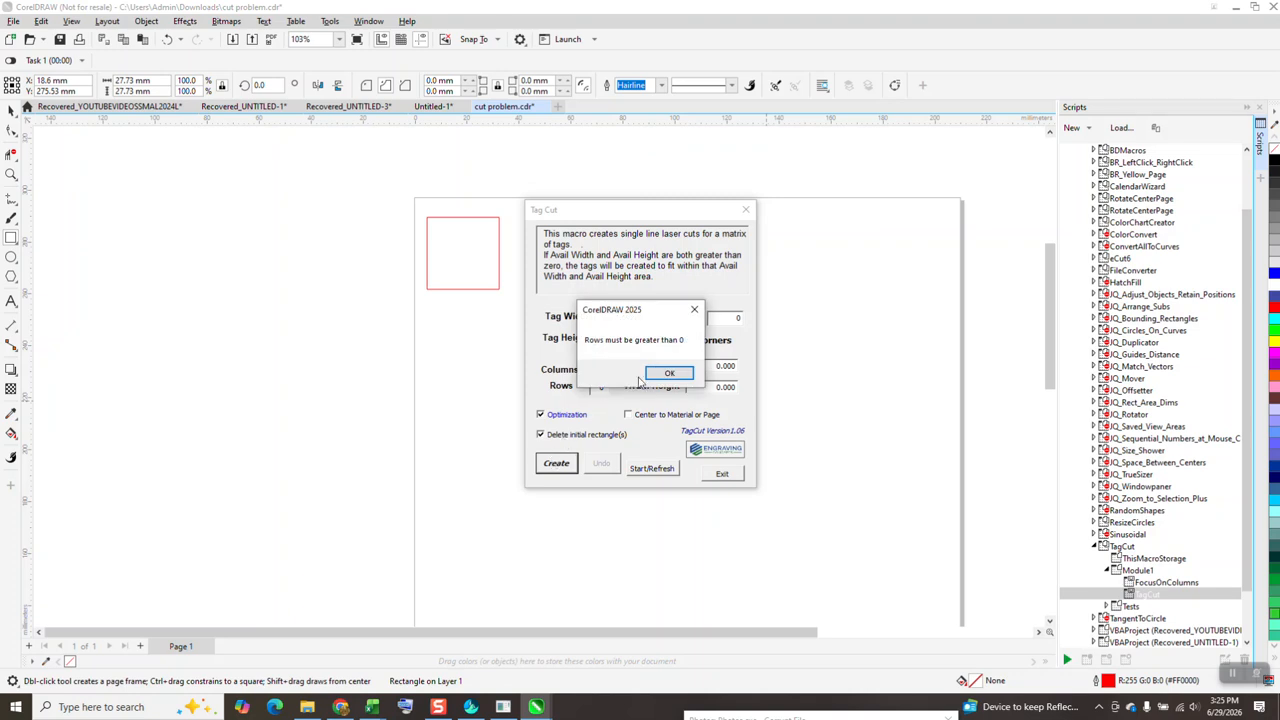
left_click(668, 374)
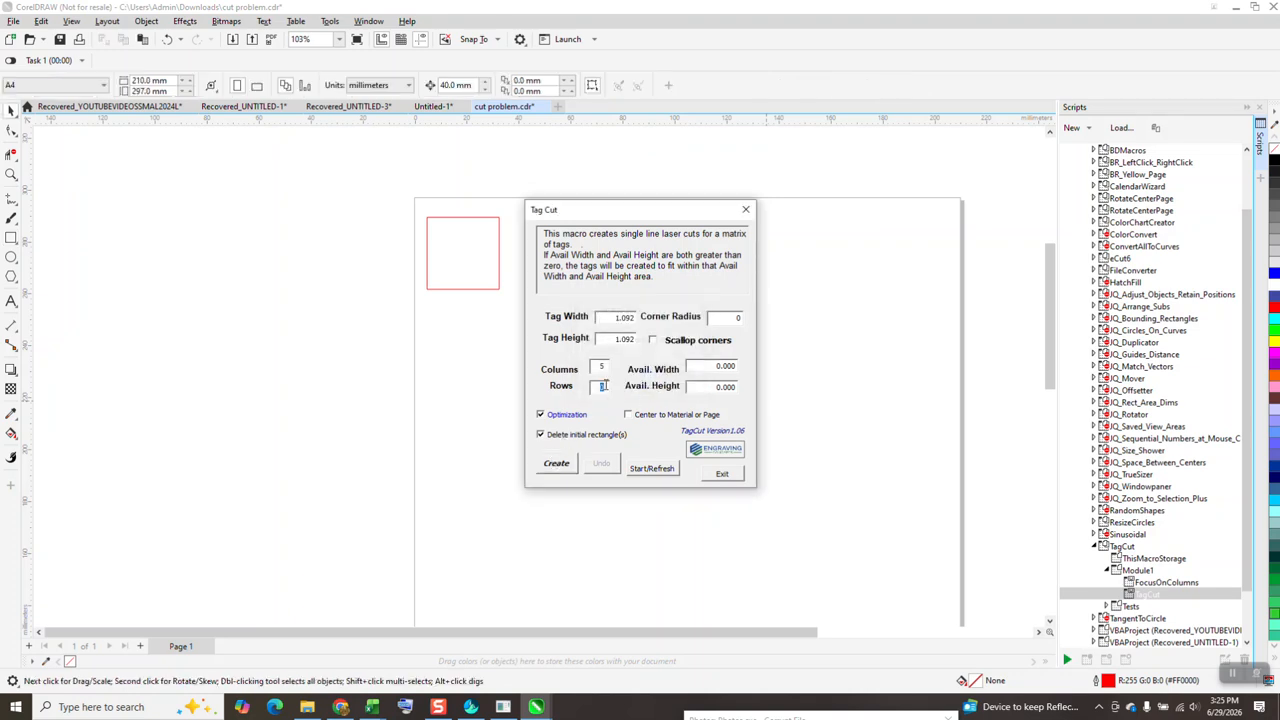
left_click(566, 466)
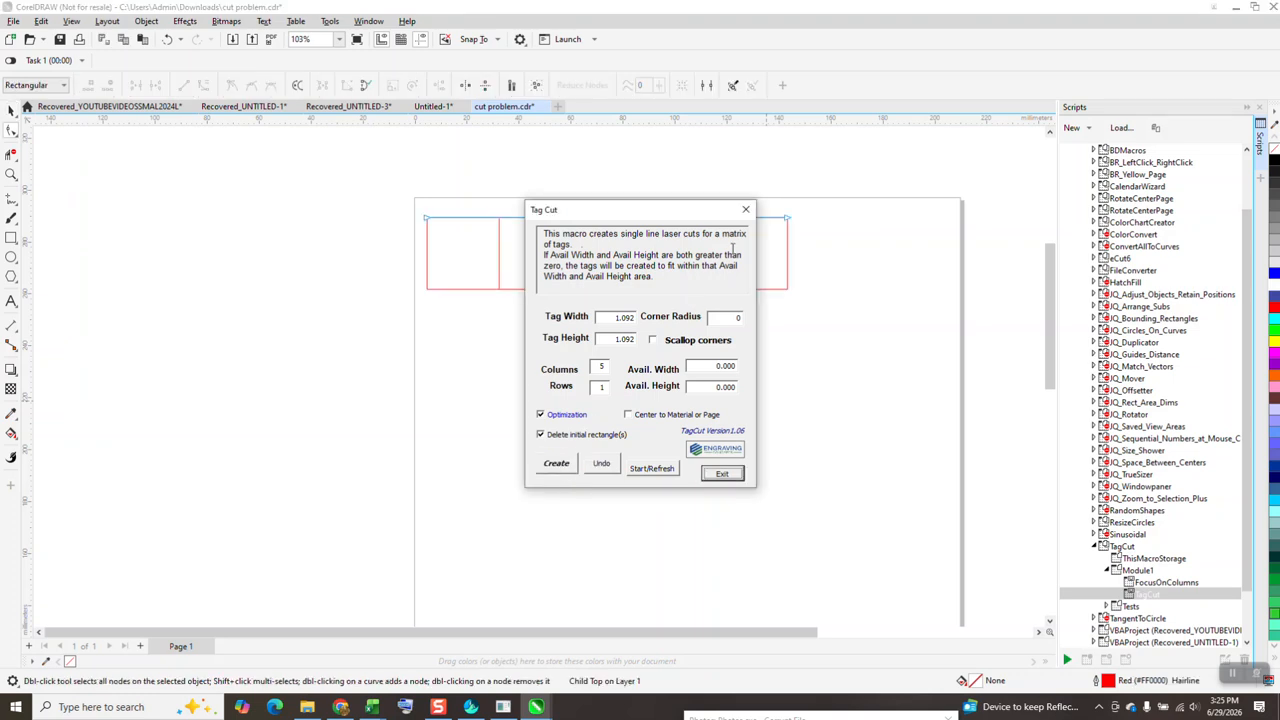
left_click(723, 473)
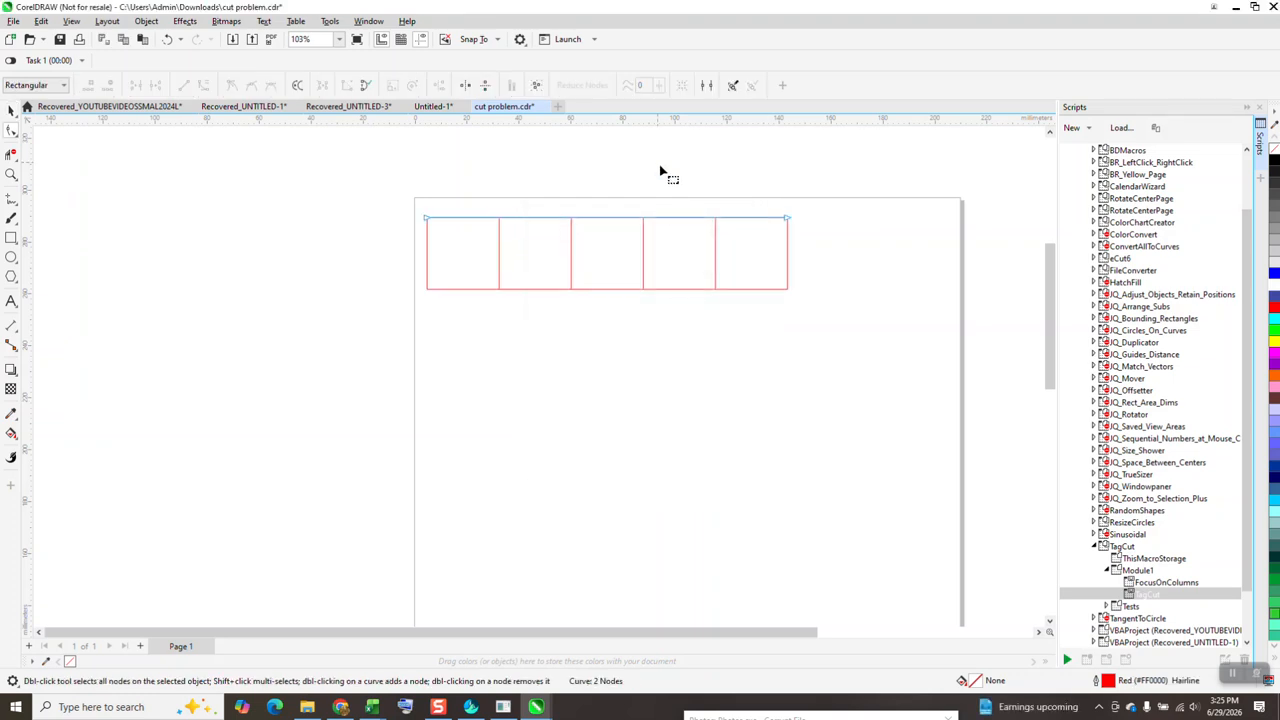
Ungroup the generated row of five squares into separate lines
left_click(11, 110)
left_click(424, 230)
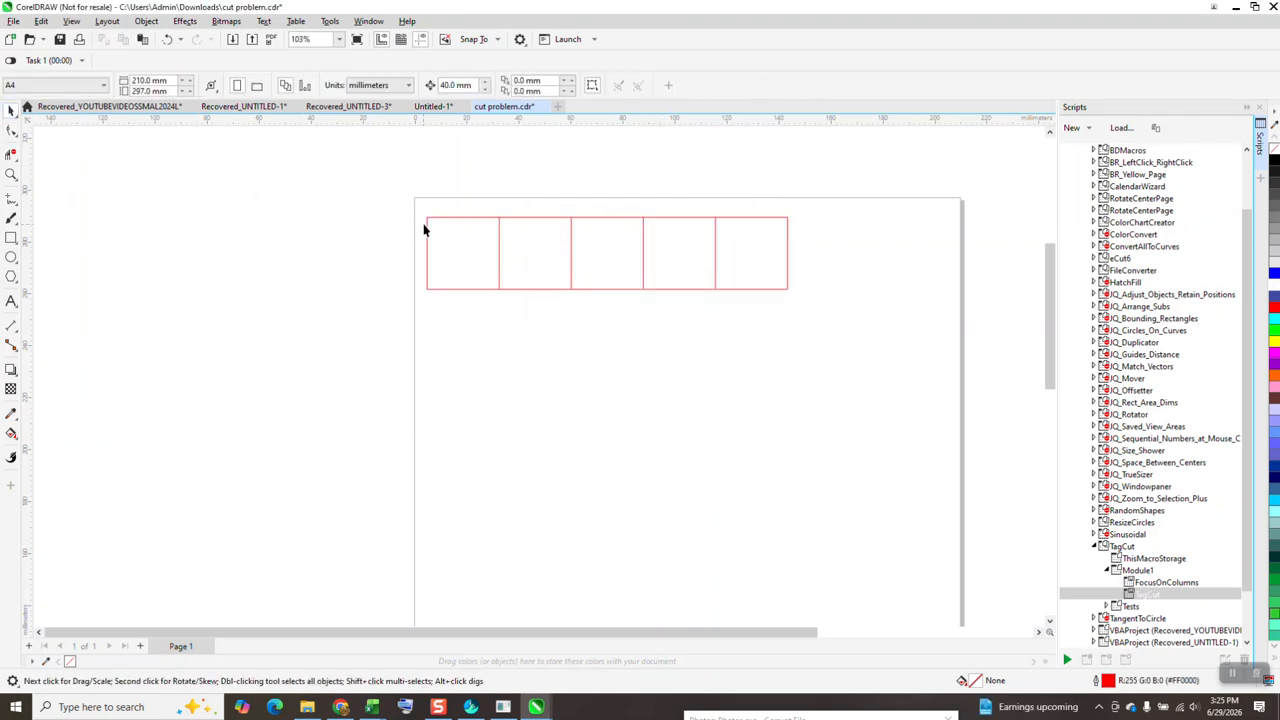
left_click(499, 253)
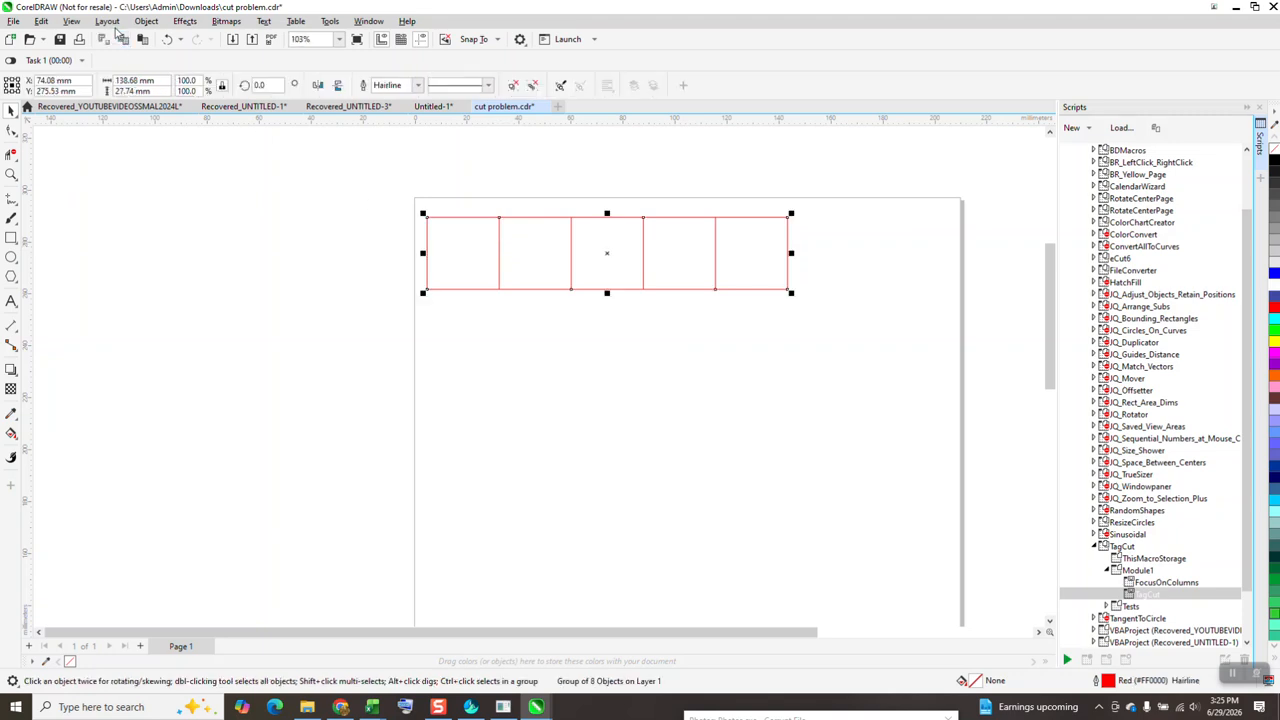
left_click(146, 21)
mouse_move(190, 247)
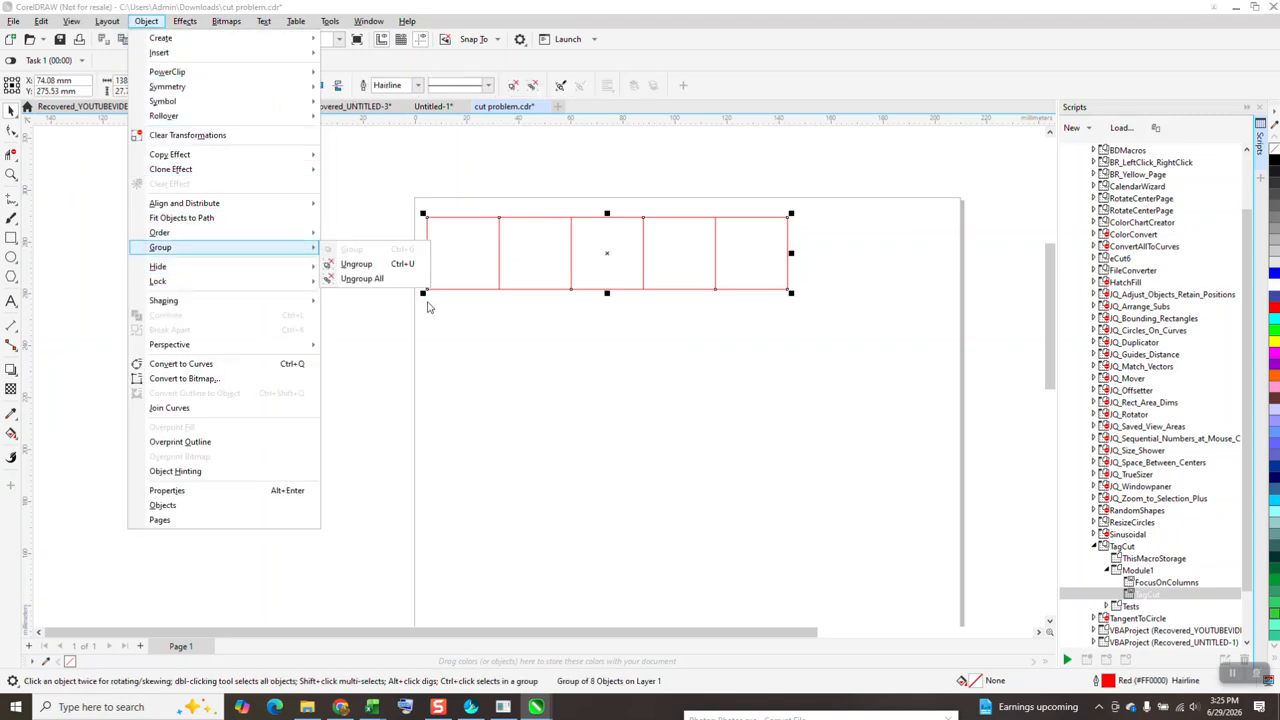
left_click(395, 272)
left_click(397, 270)
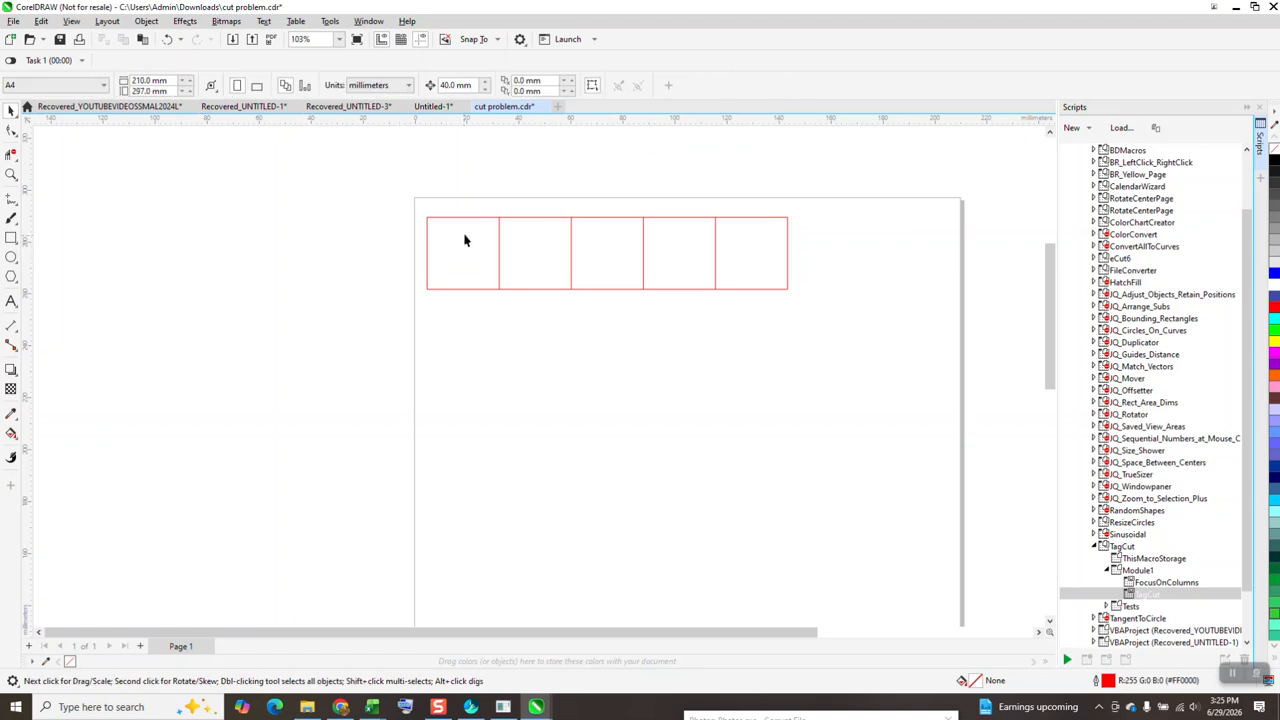
Pull the row's long top line upward and long bottom line downward away from the vertical lines, and select the vertical lines
left_click_drag(469, 219, 471, 183)
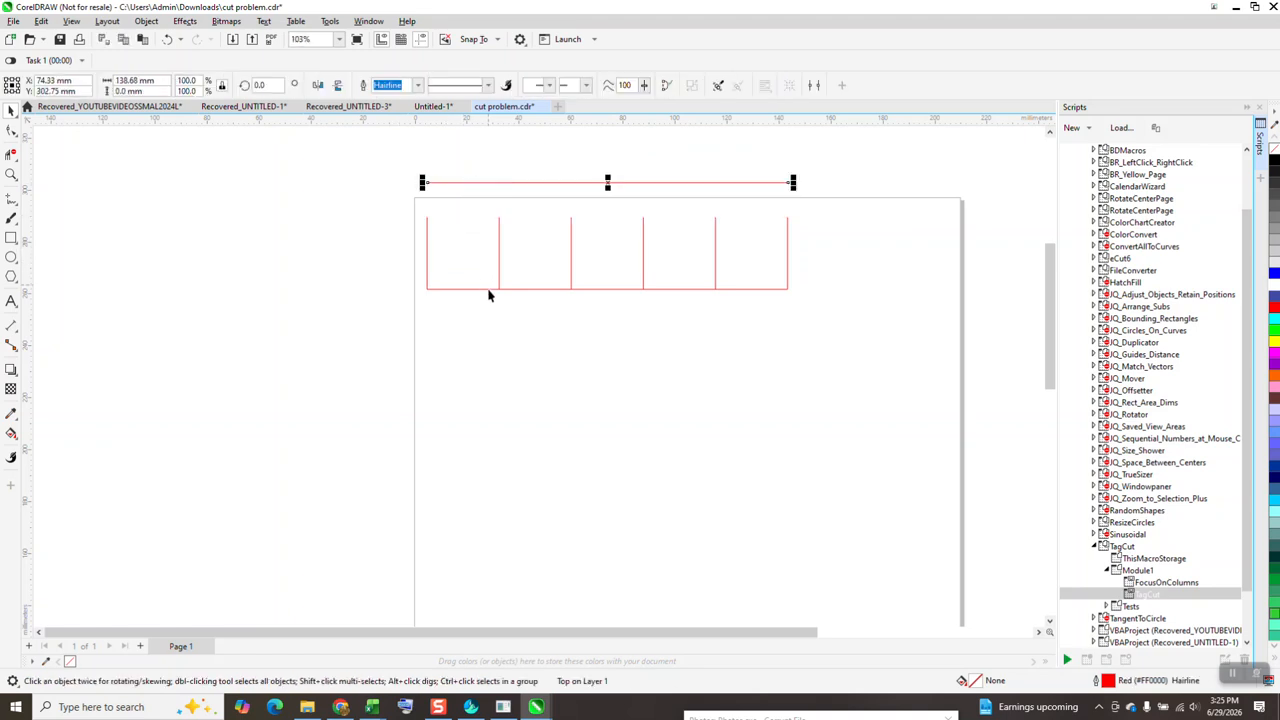
left_click_drag(489, 292, 491, 325)
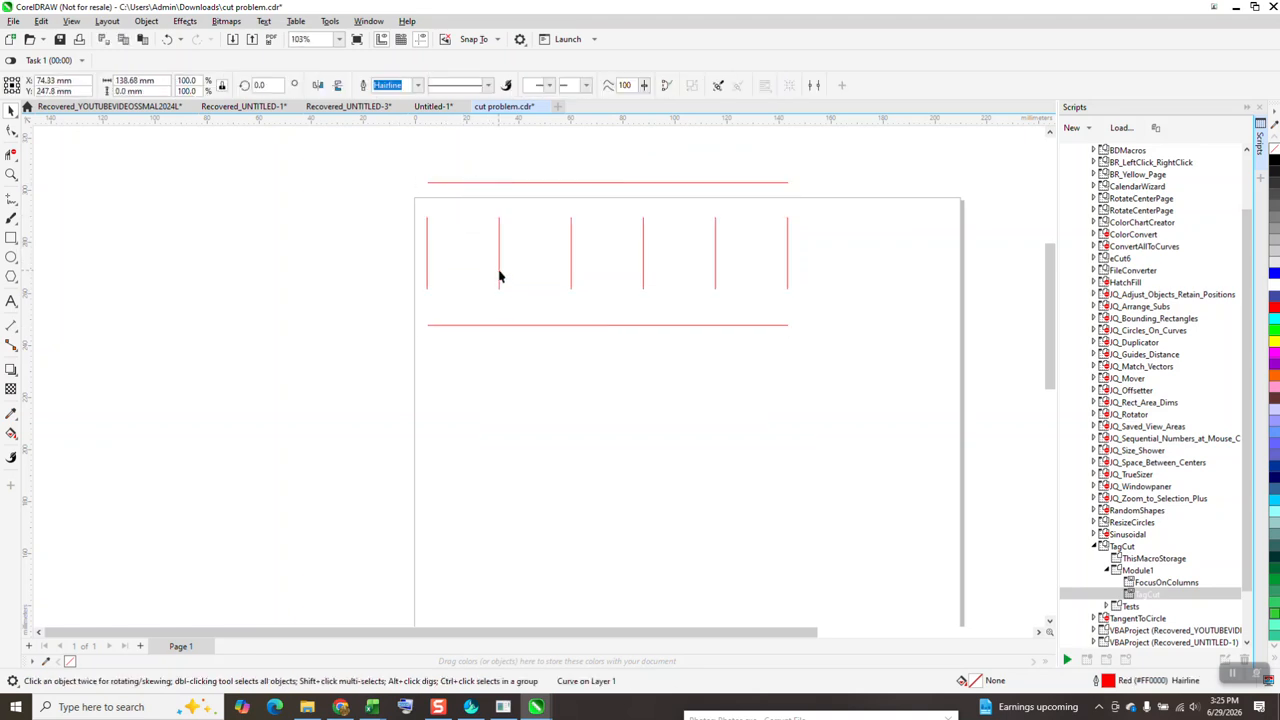
left_click_drag(510, 270, 500, 268)
left_click_drag(795, 317, 832, 325)
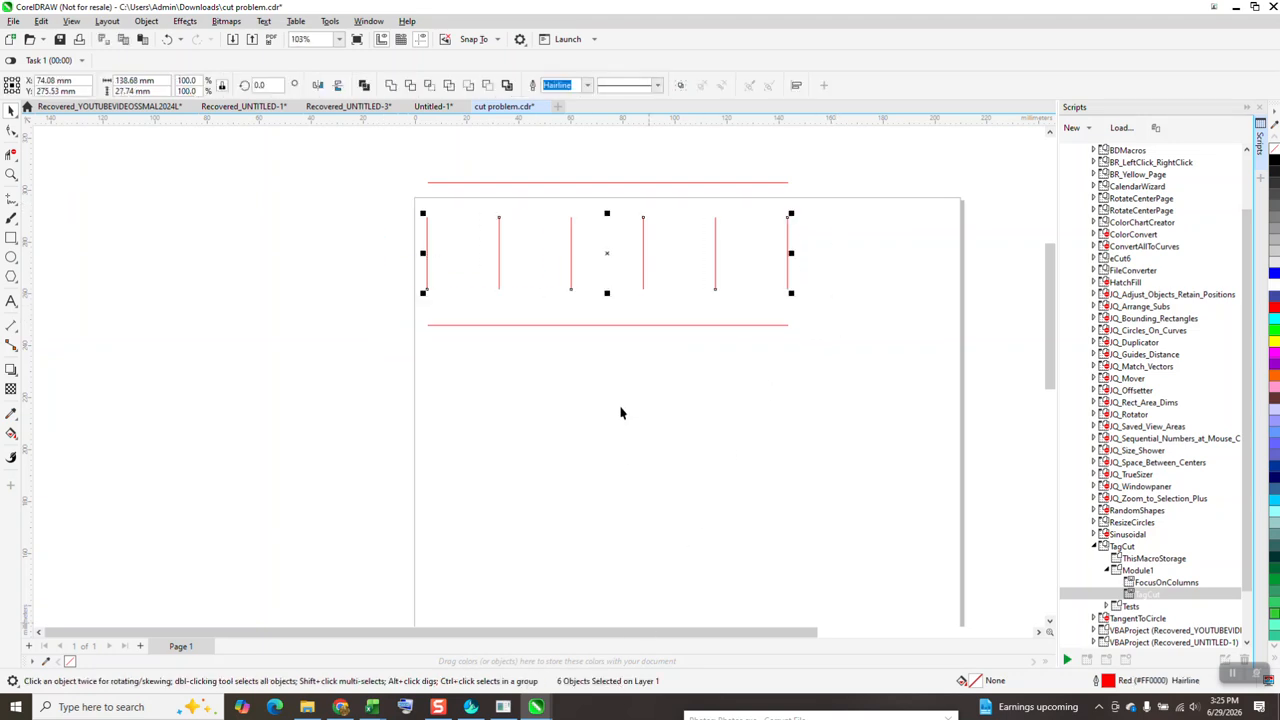
Inspect the nodes of the rightmost vertical line with the Shape tool
left_click(814, 280)
left_click(787, 249)
key("F10")
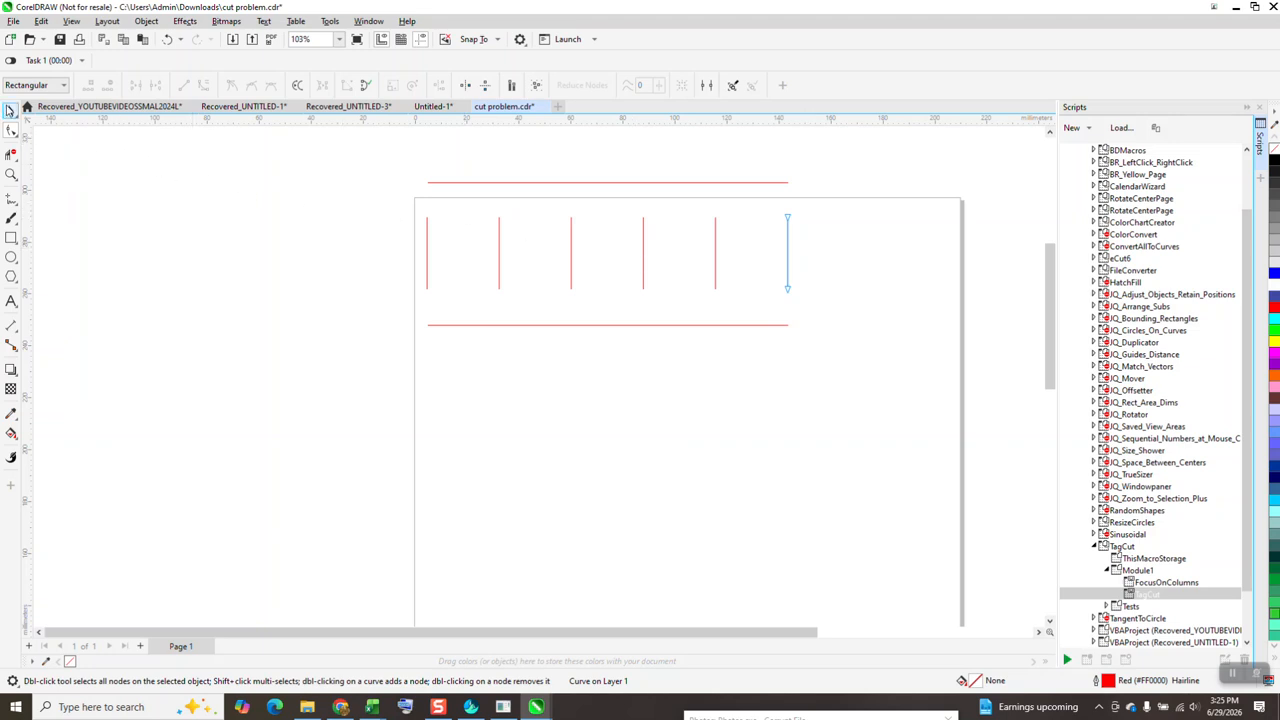
Undo the moves of the two long lines and the ungrouping of the row
left_click(169, 39)
left_click(169, 39)
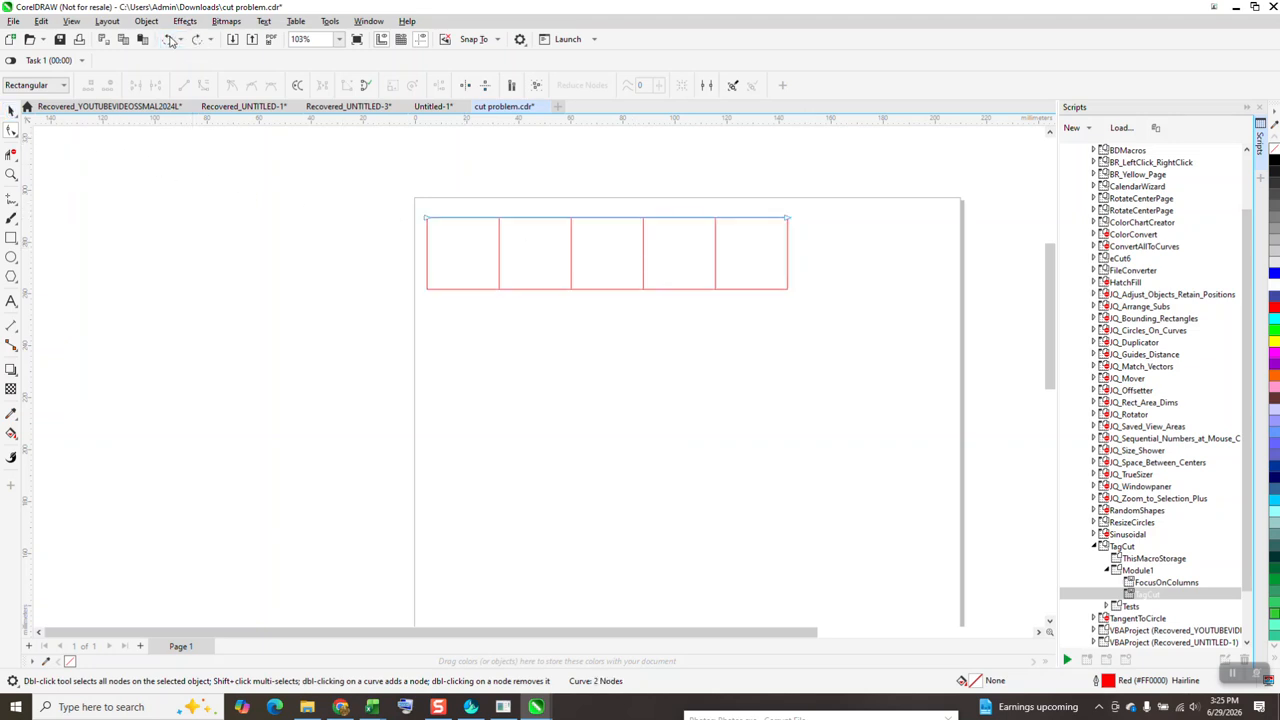
left_click(169, 39)
Delete the whole generated row of squares from the page
left_click(11, 110)
left_click_drag(386, 194, 812, 380)
key("Delete")
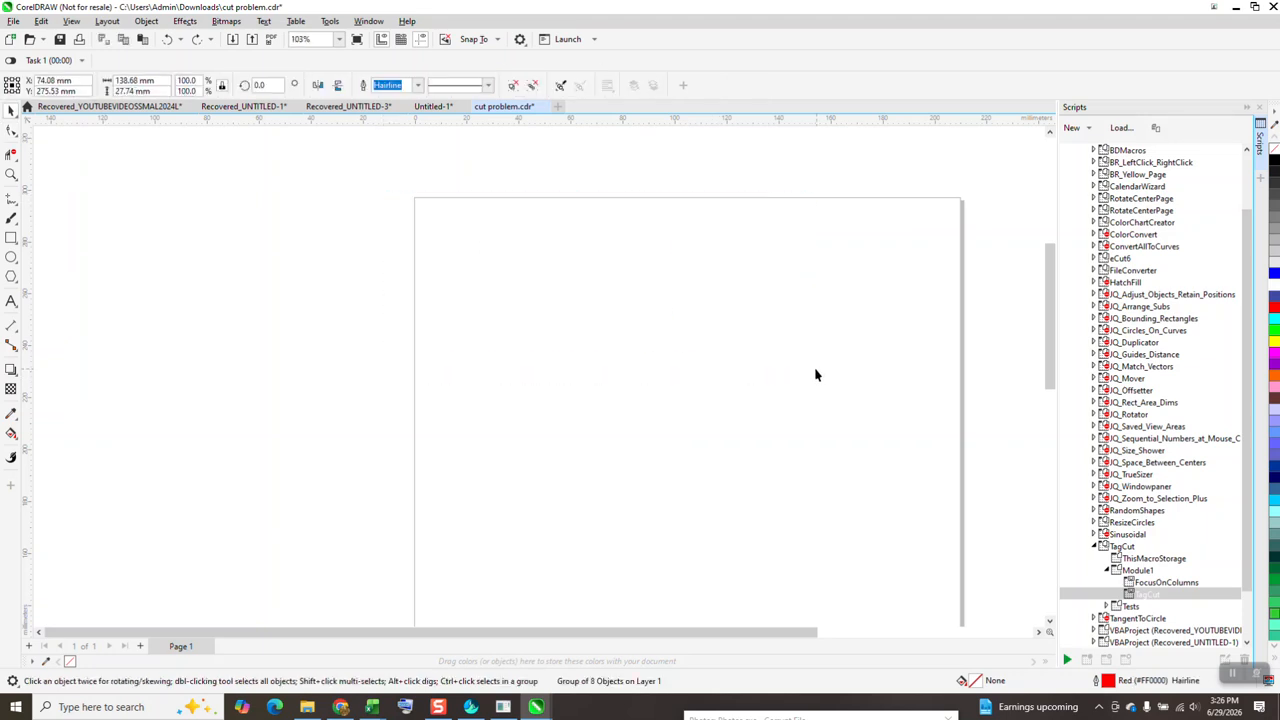
Draw a red rectangle about 29 by 18 mm near the page's top-left corner and round its corners to 1.8 mm
left_click(11, 238)
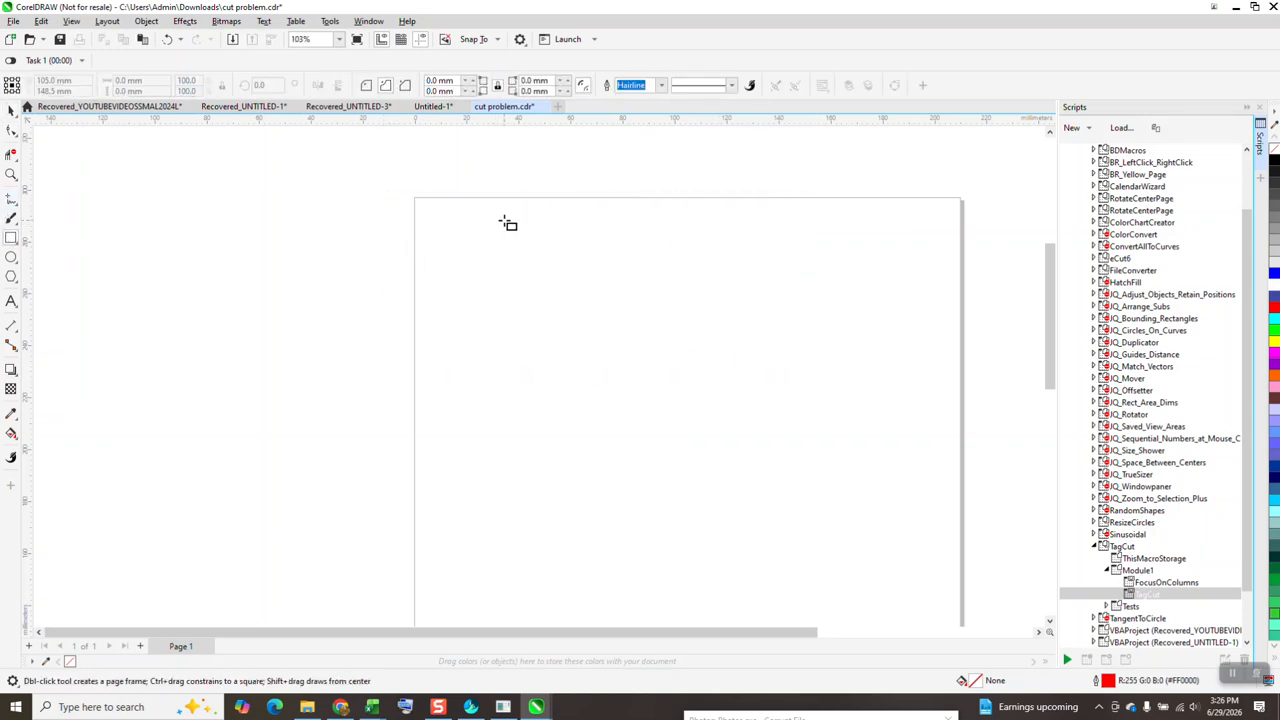
left_click_drag(507, 215, 428, 265)
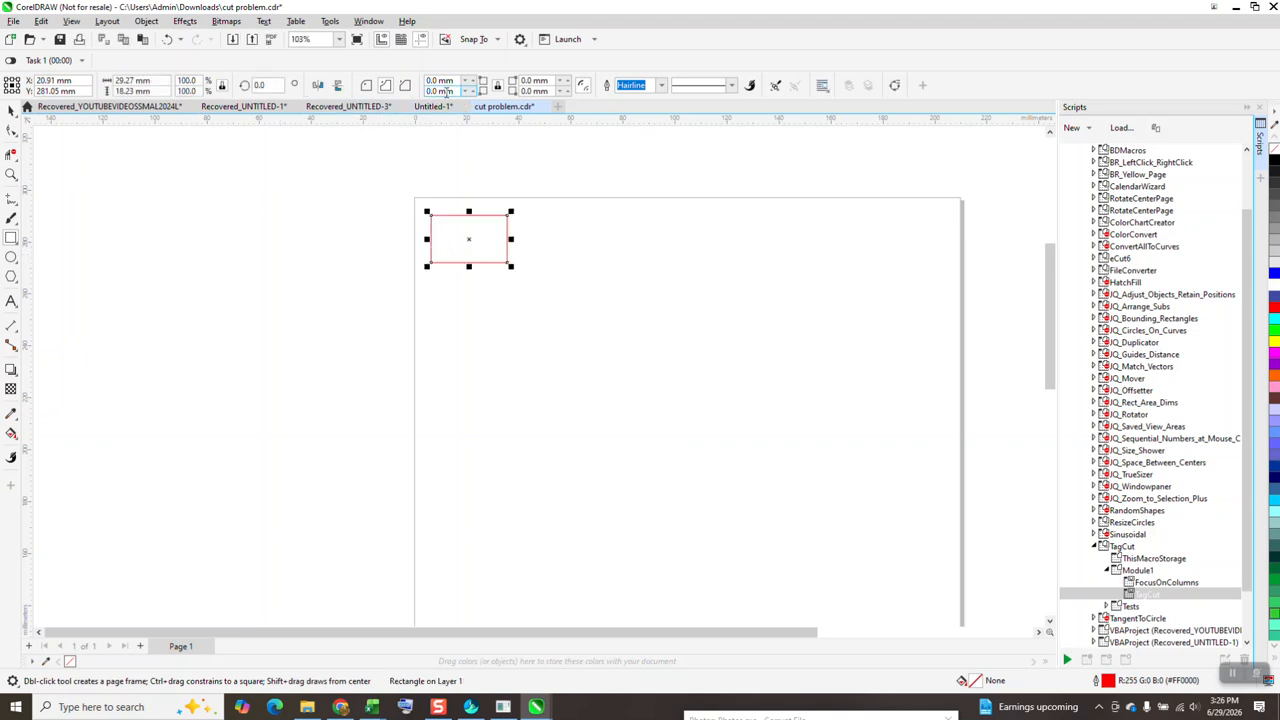
left_click(468, 80)
left_click(468, 80)
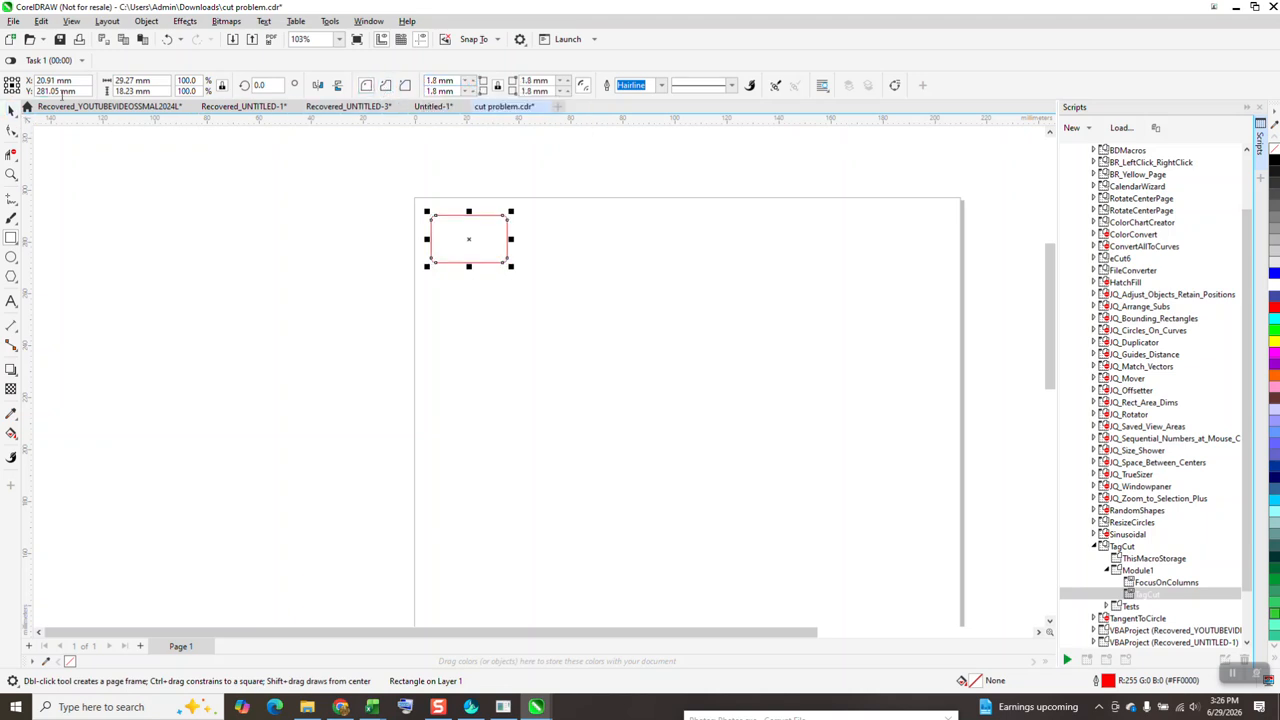
left_click(1153, 594)
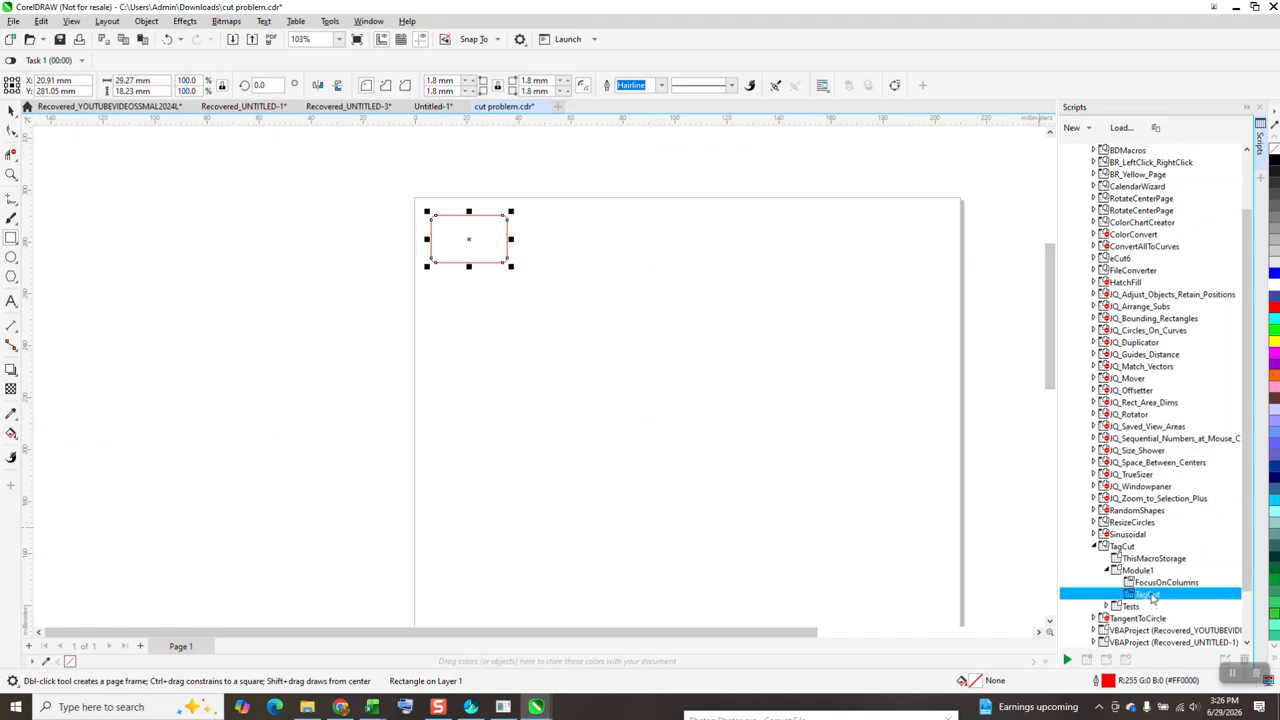
double_click(1144, 571)
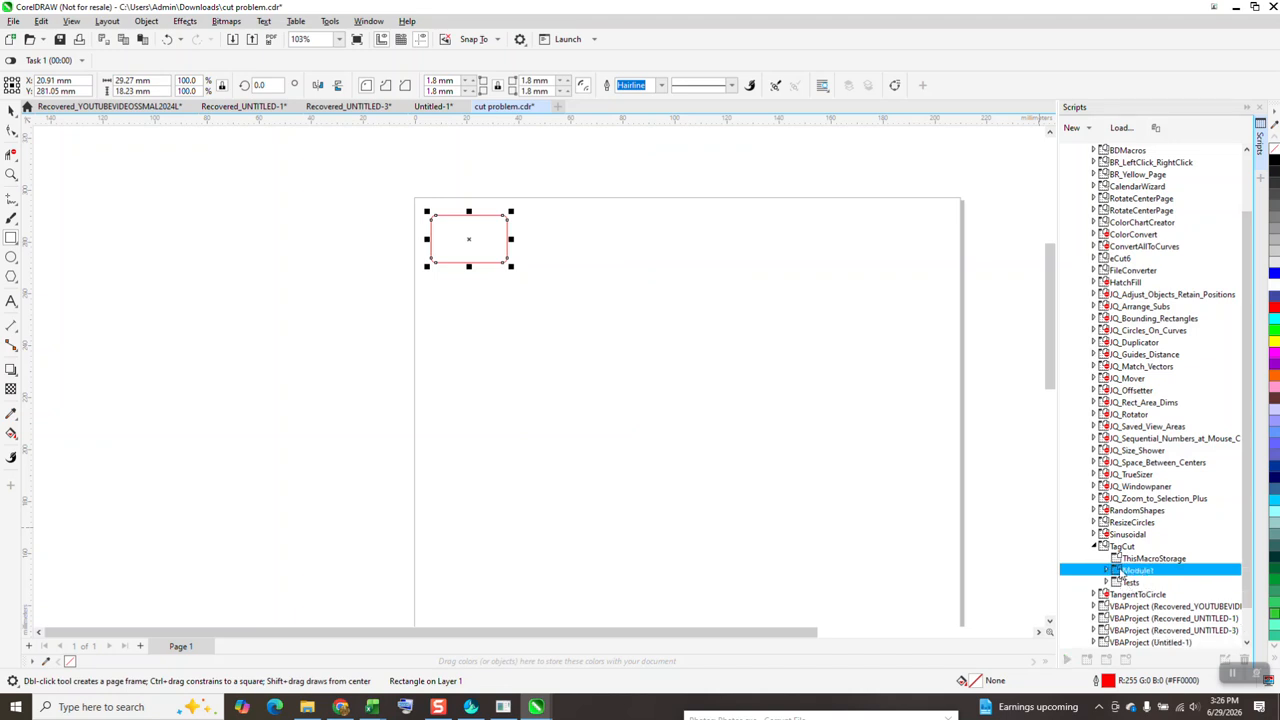
double_click(1111, 584)
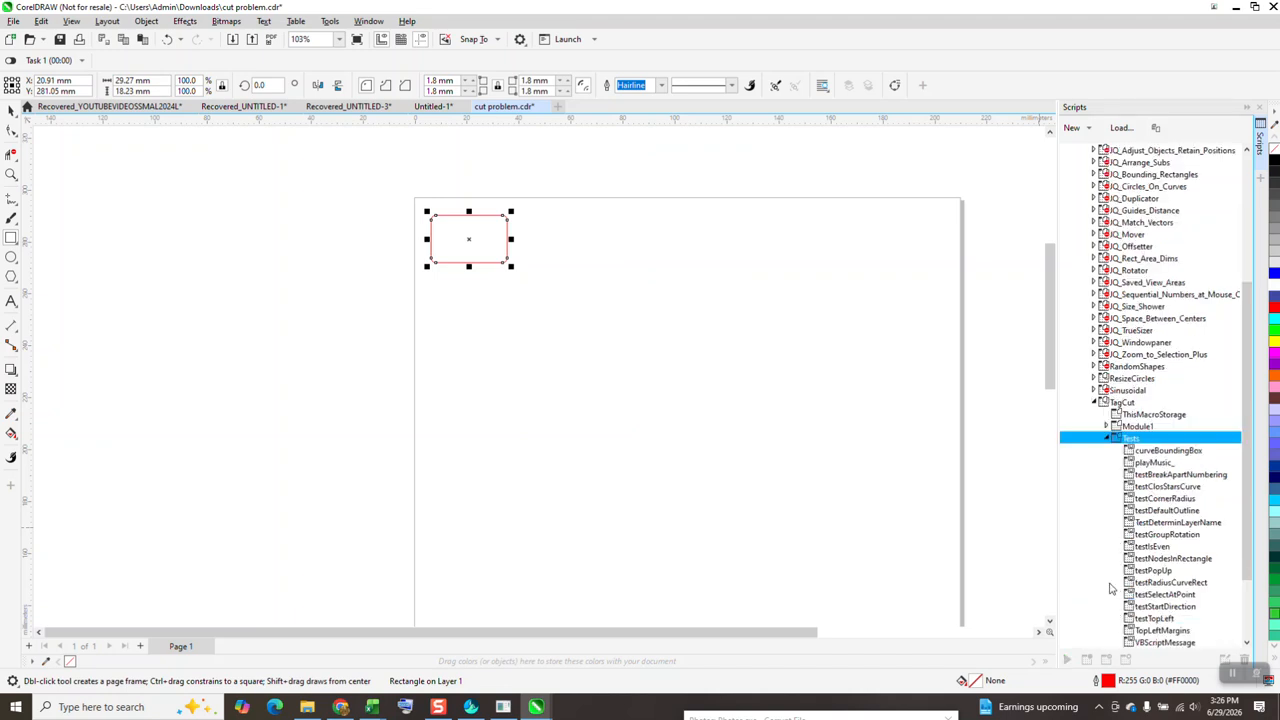
left_click(1107, 442)
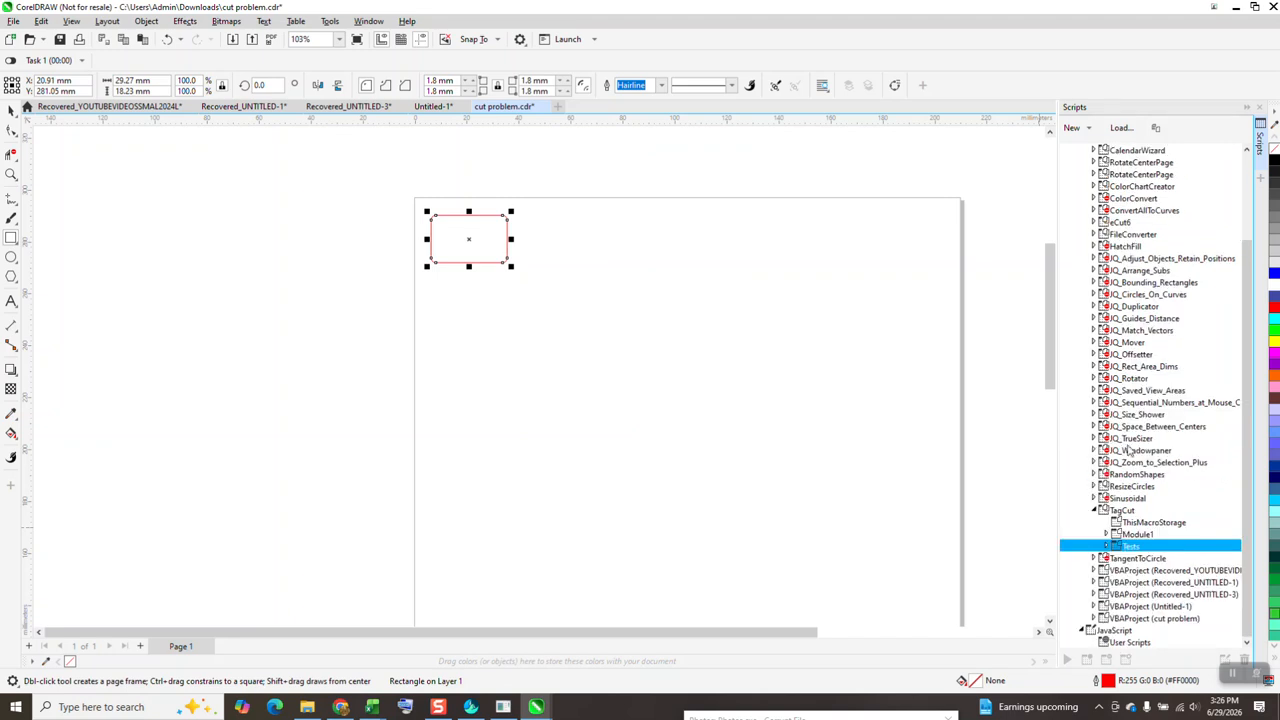
left_click(1106, 547)
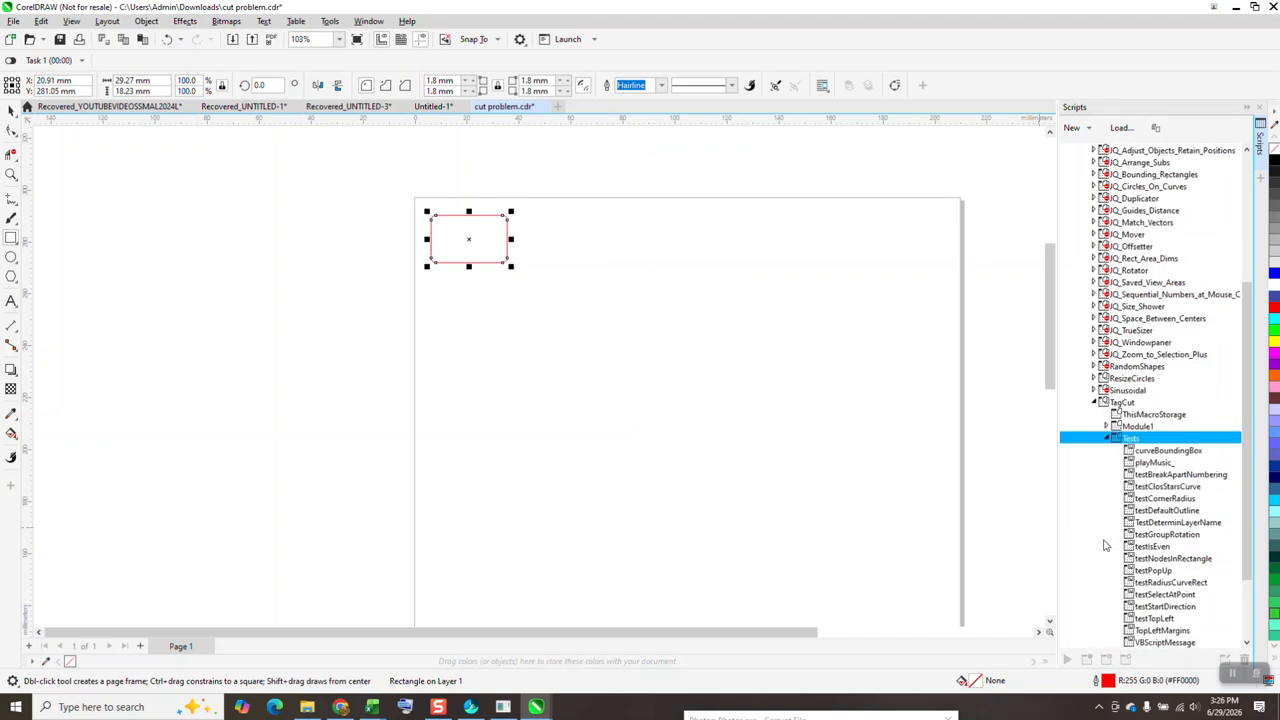
left_click(1107, 441)
left_click_drag(1249, 405, 1246, 468)
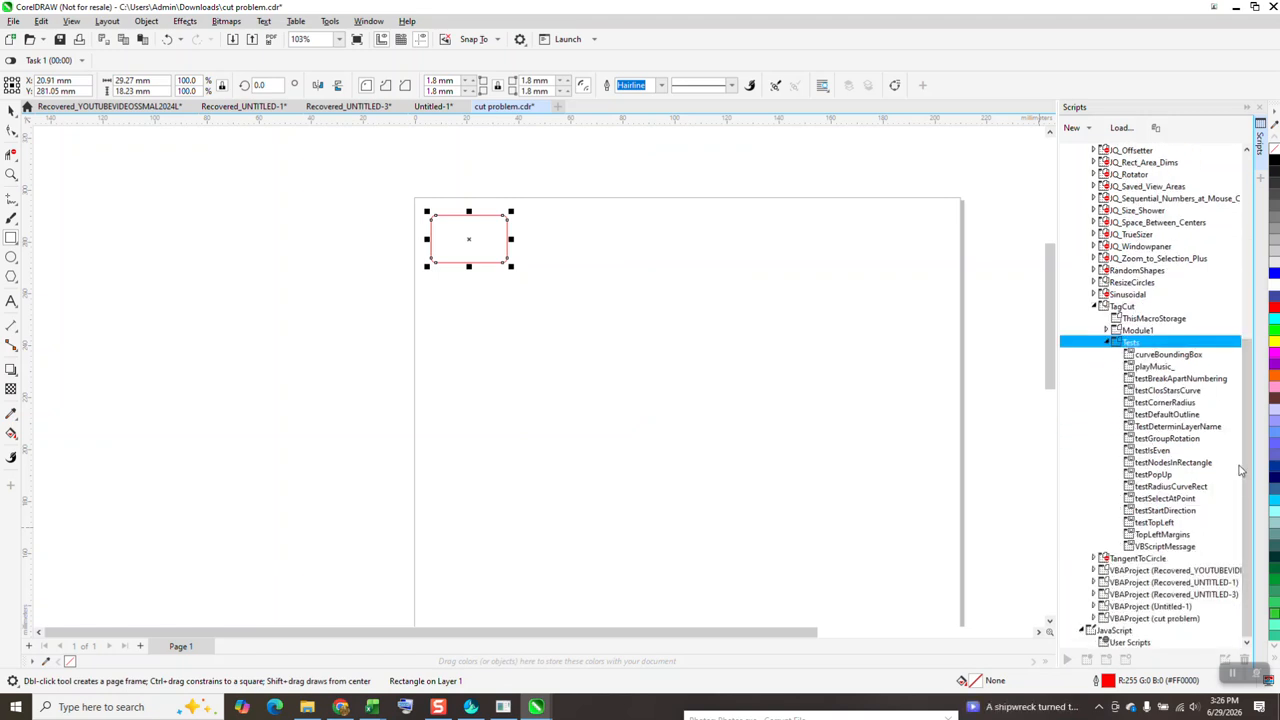
left_click(1096, 307)
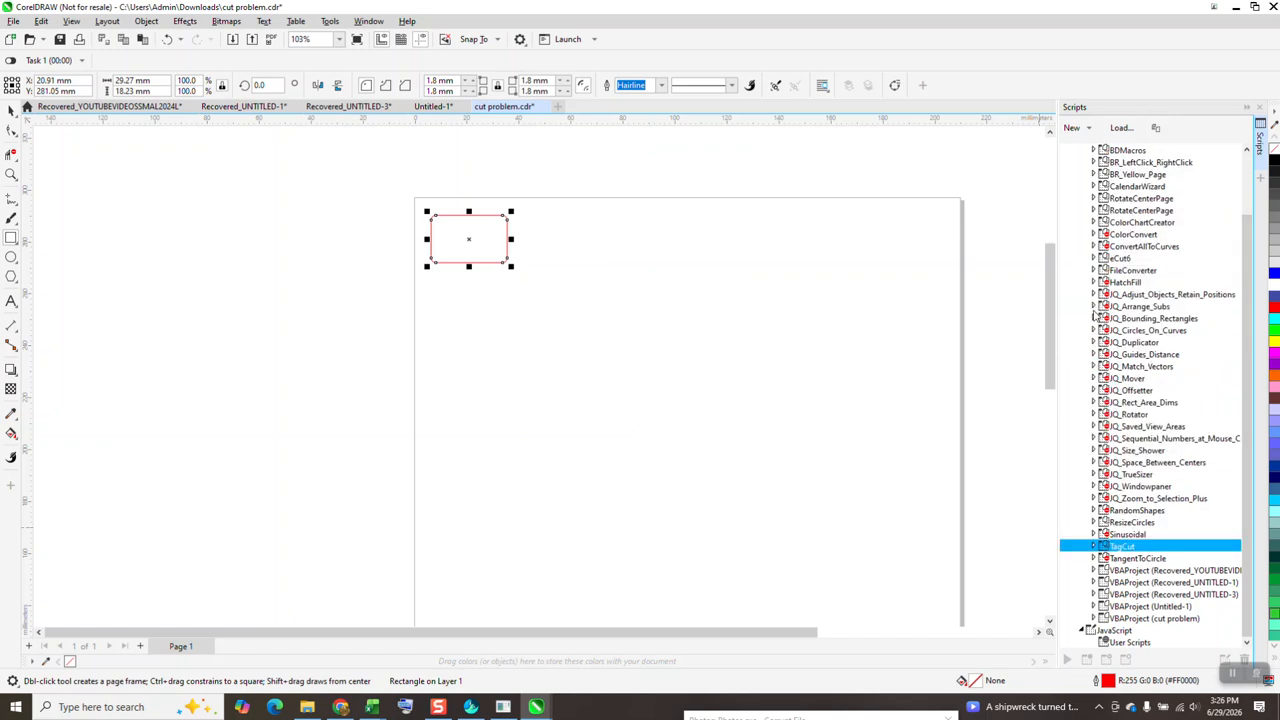
Run the TagCut macro from Module1 on the rounded rectangle
left_click(1093, 547)
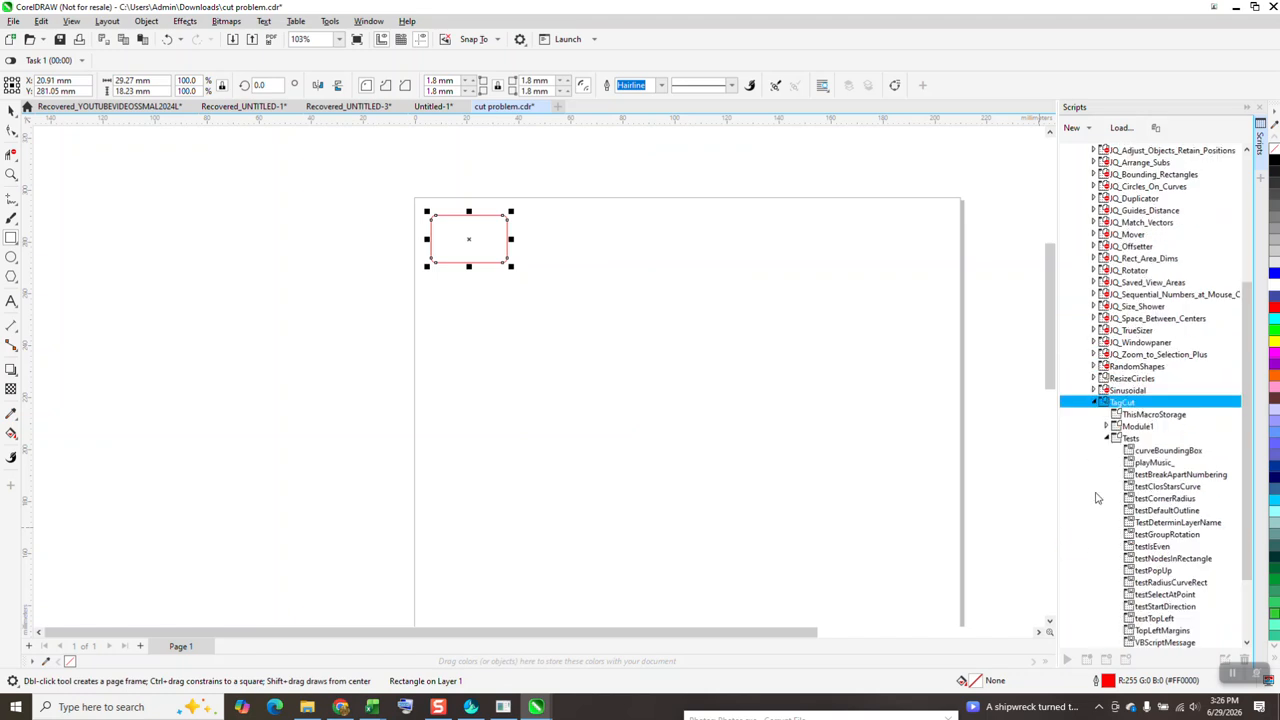
left_click(1107, 427)
double_click(1145, 450)
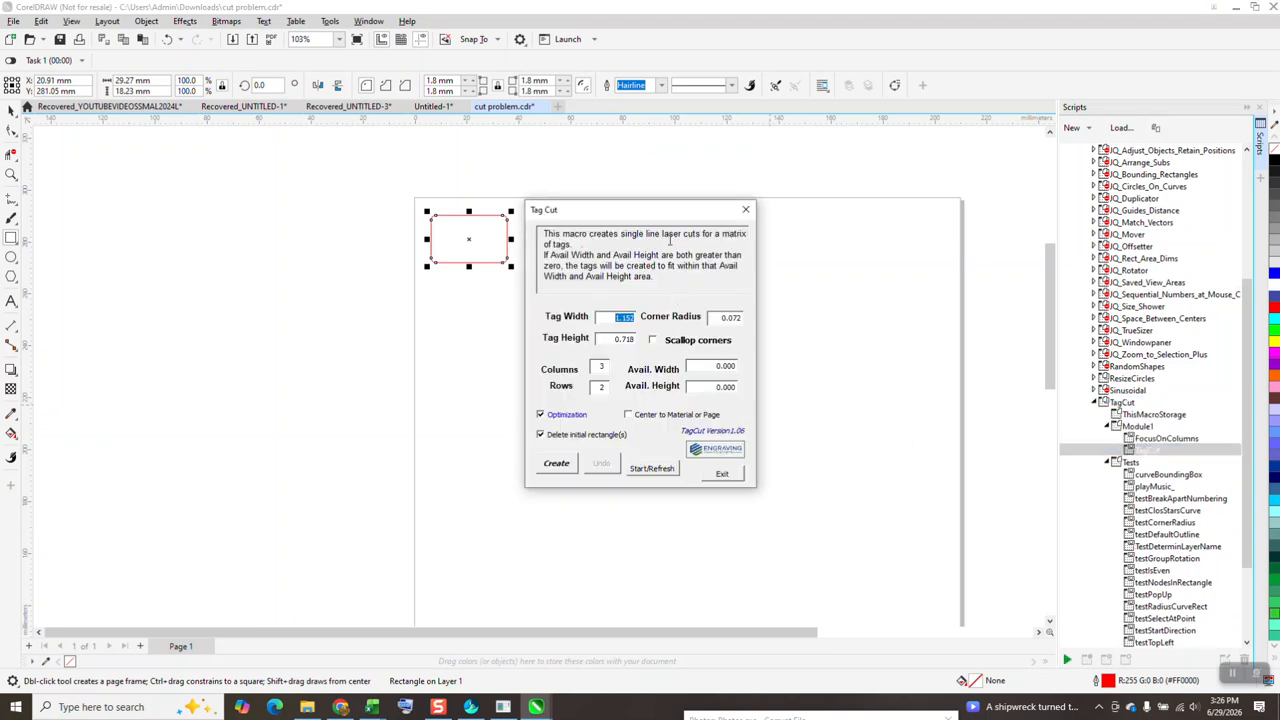
Generate a matrix of rounded tags with 5 columns and 2 rows, and exit the Tag Cut dialog
left_click_drag(672, 219, 850, 319)
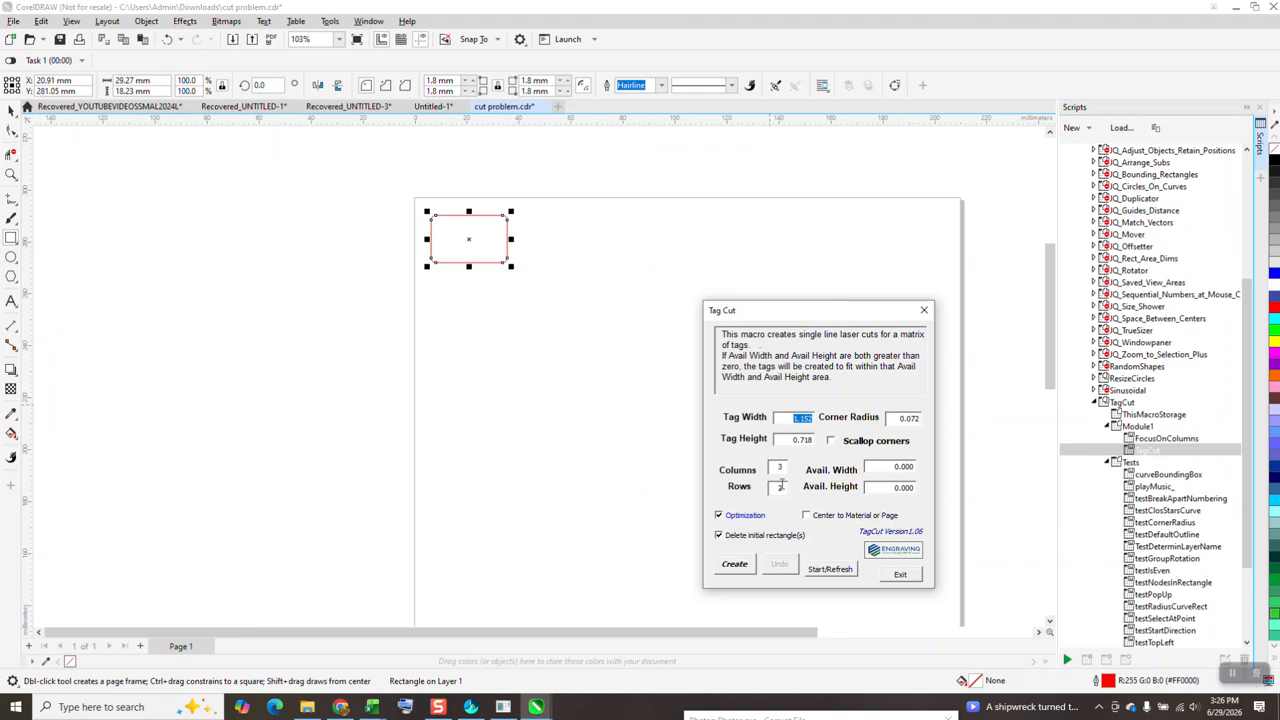
double_click(782, 468)
left_click(741, 564)
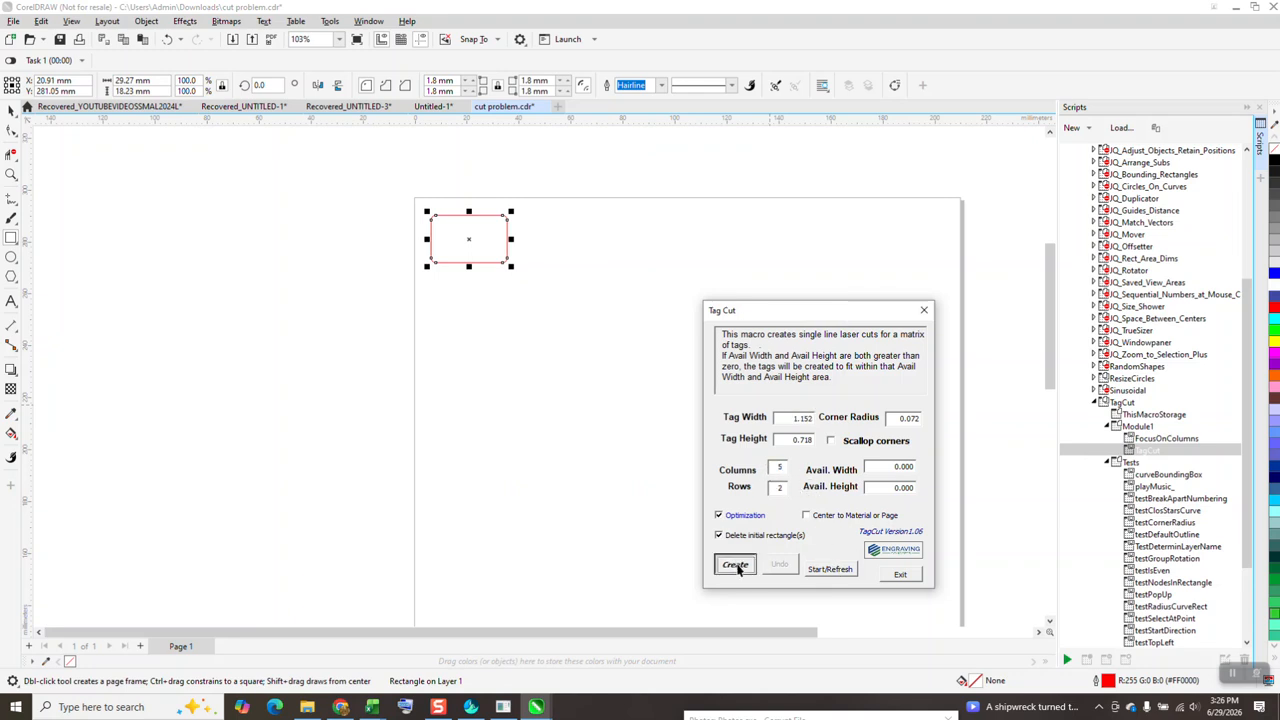
left_click(900, 575)
Ungroup the generated matrix of rounded tags into separate cut lines
left_click(11, 110)
left_click(445, 255)
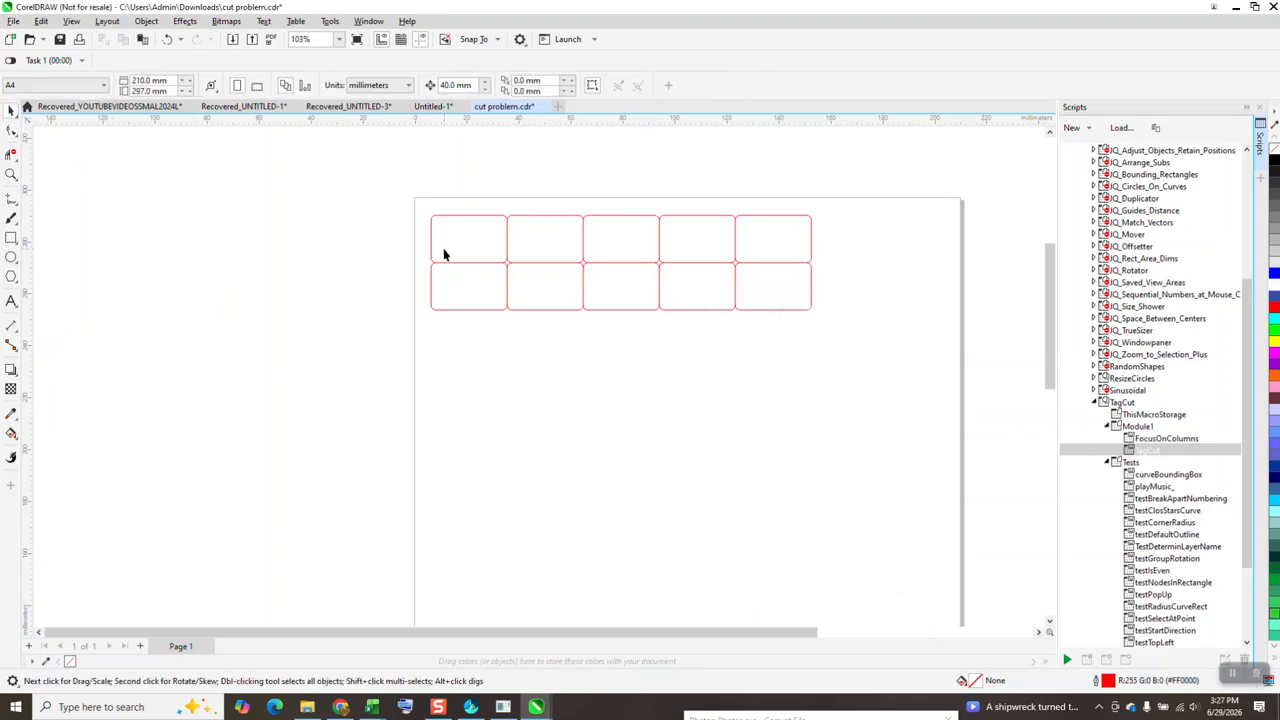
left_click(467, 220)
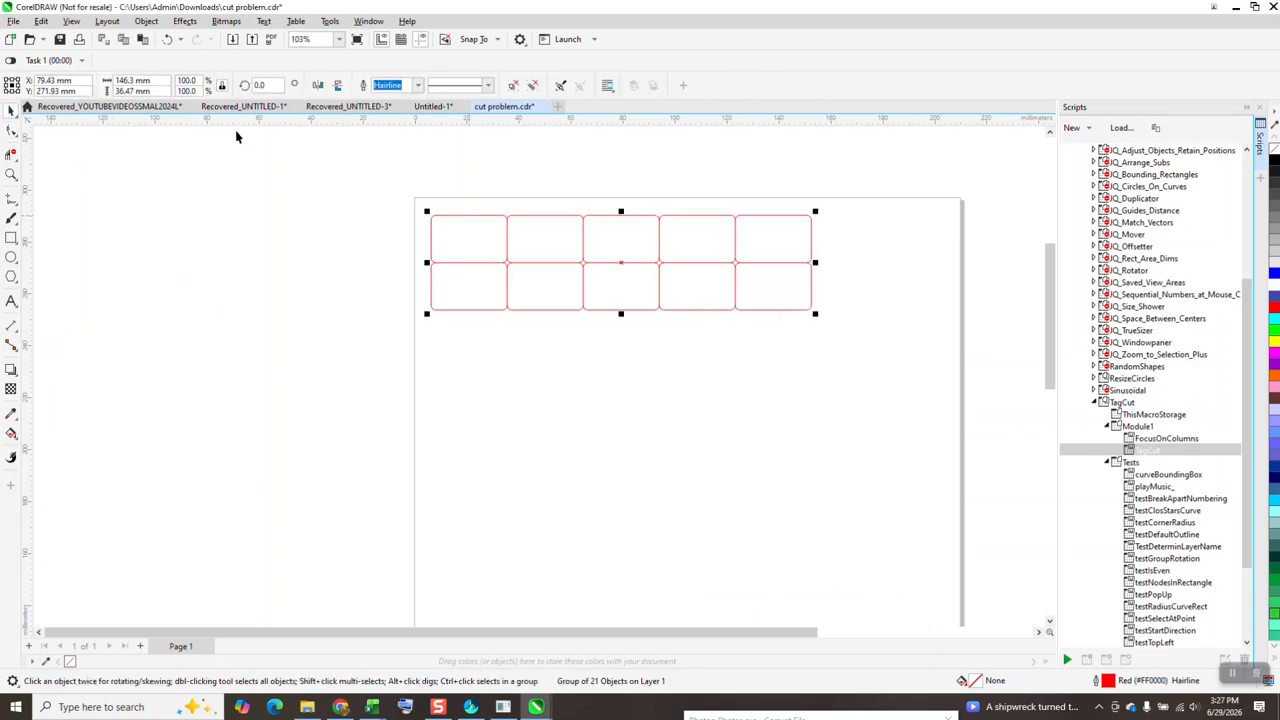
left_click(146, 21)
mouse_move(170, 247)
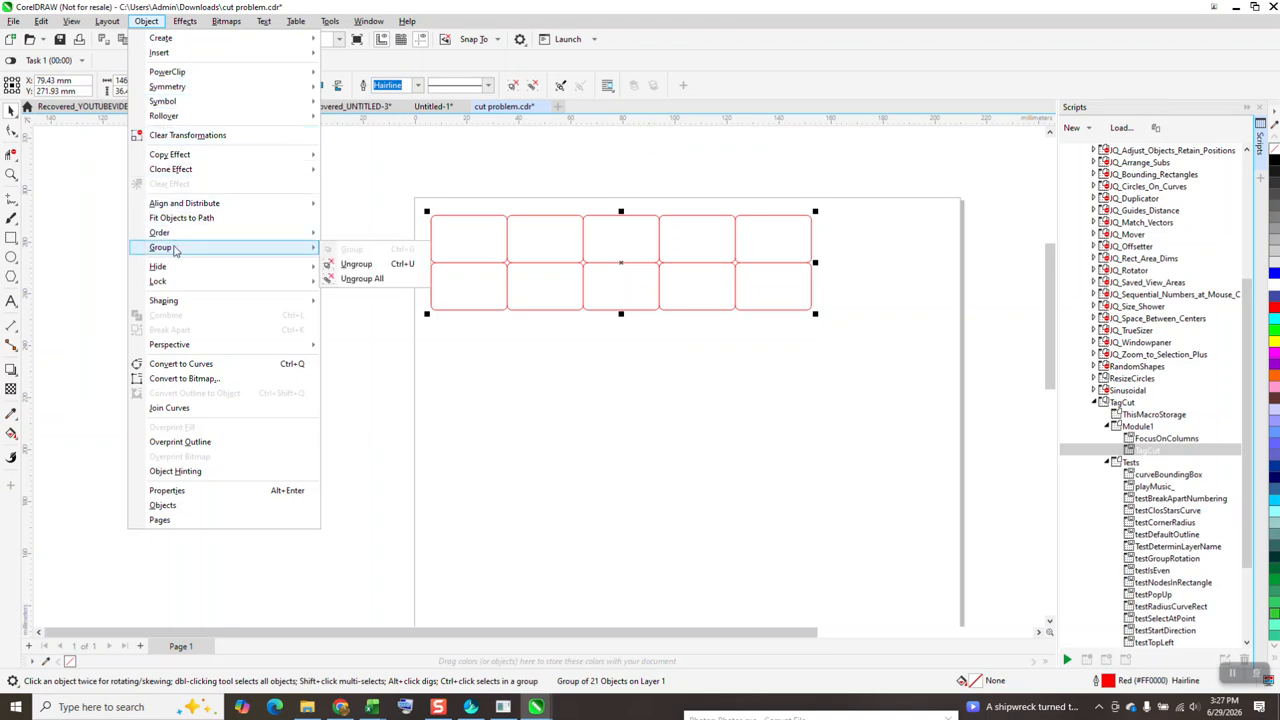
left_click(340, 263)
Pull the top outline, the bottom outline and one inner vertical line of the lower row away from the tag matrix
left_click_drag(461, 217, 472, 192)
left_click_drag(538, 318, 557, 338)
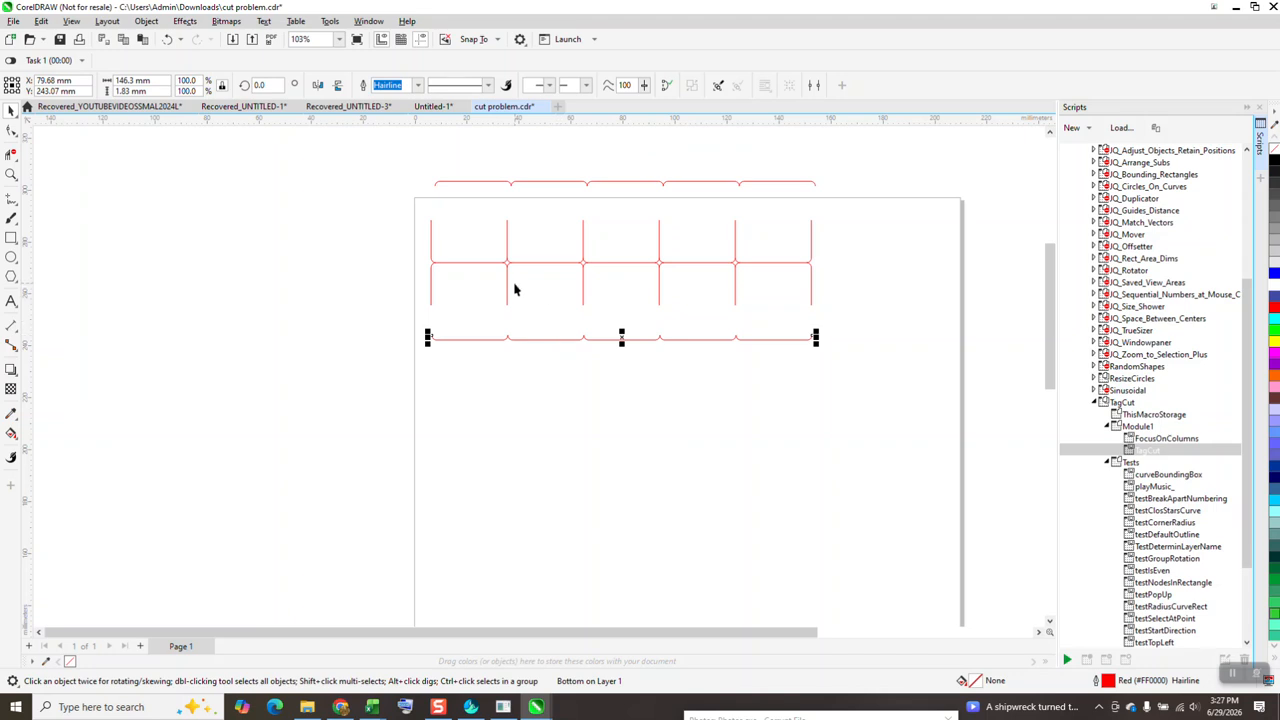
left_click_drag(508, 289, 523, 293)
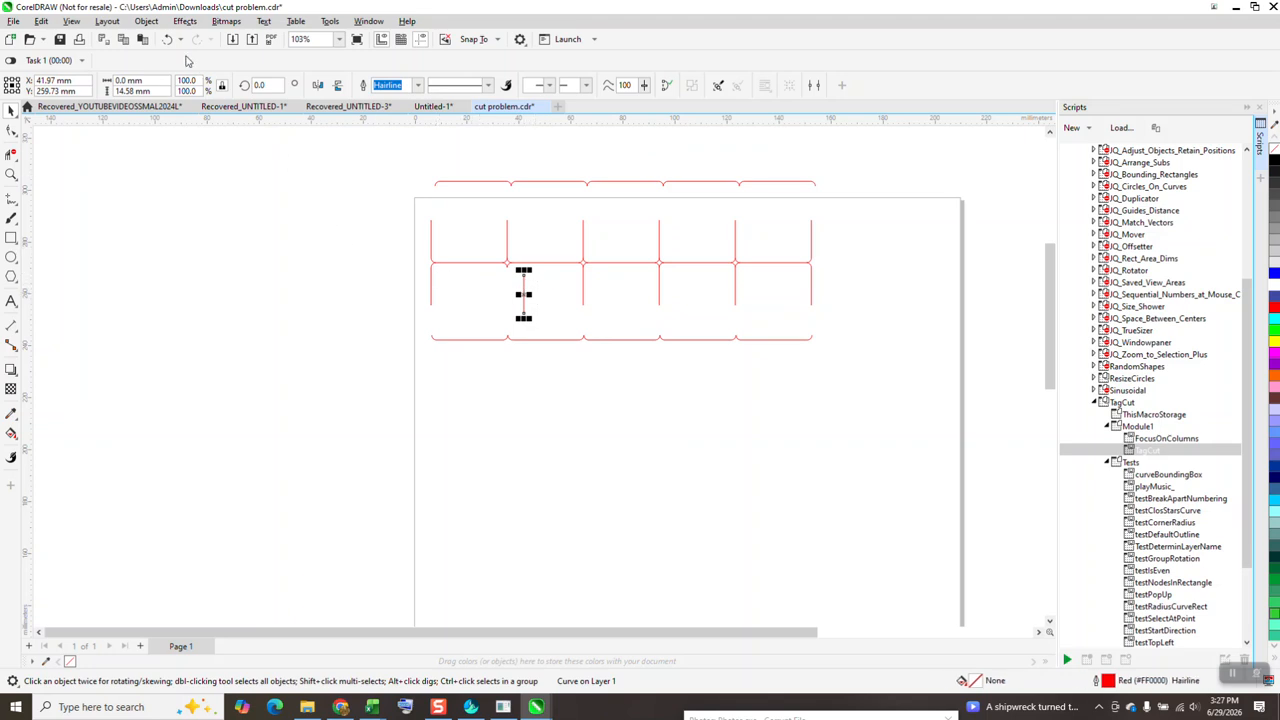
Undo the moves of the vertical line and of the bottom and top outlines
left_click(167, 40)
left_click(167, 41)
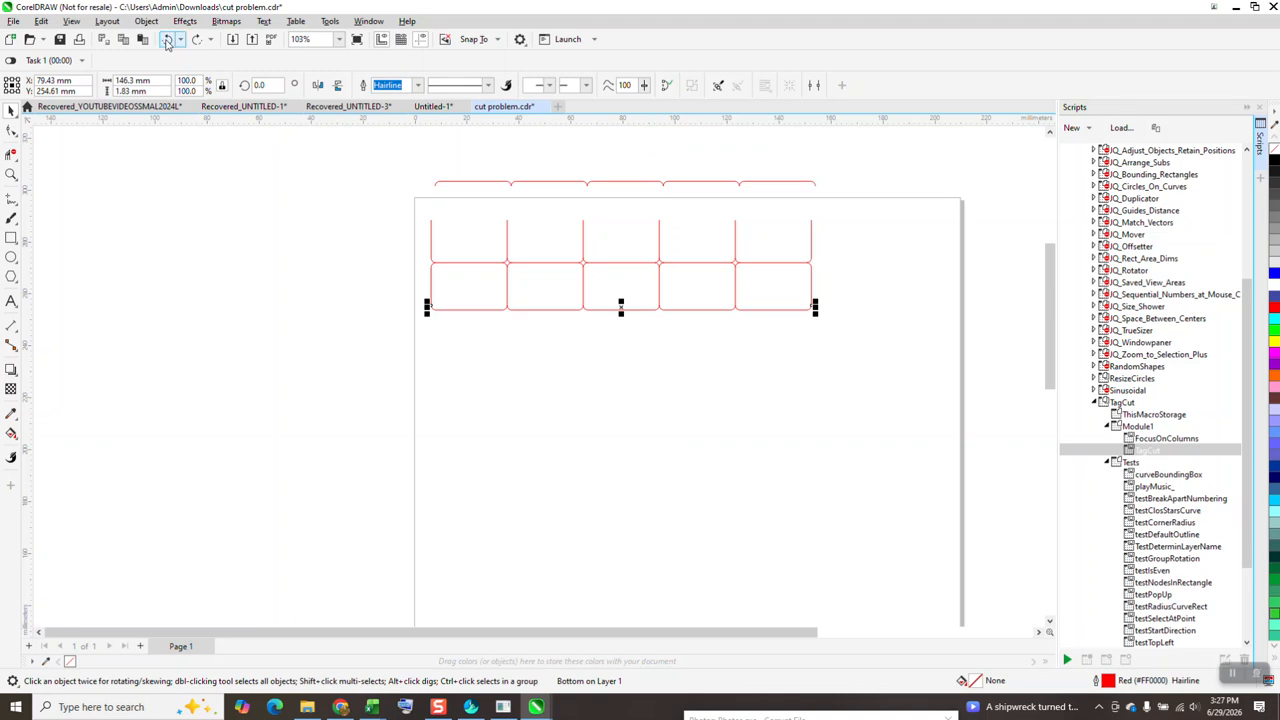
left_click(167, 40)
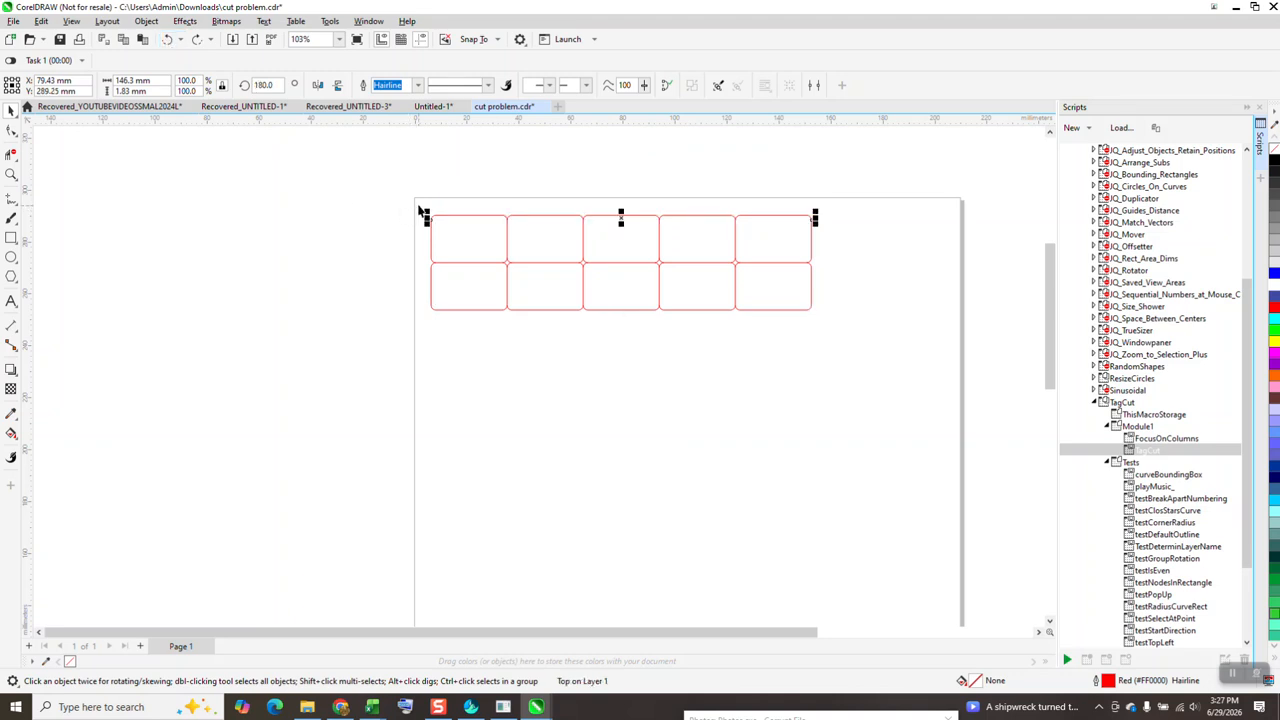
Select all the cut lines of the rounded tag matrix
left_click_drag(408, 202, 876, 410)
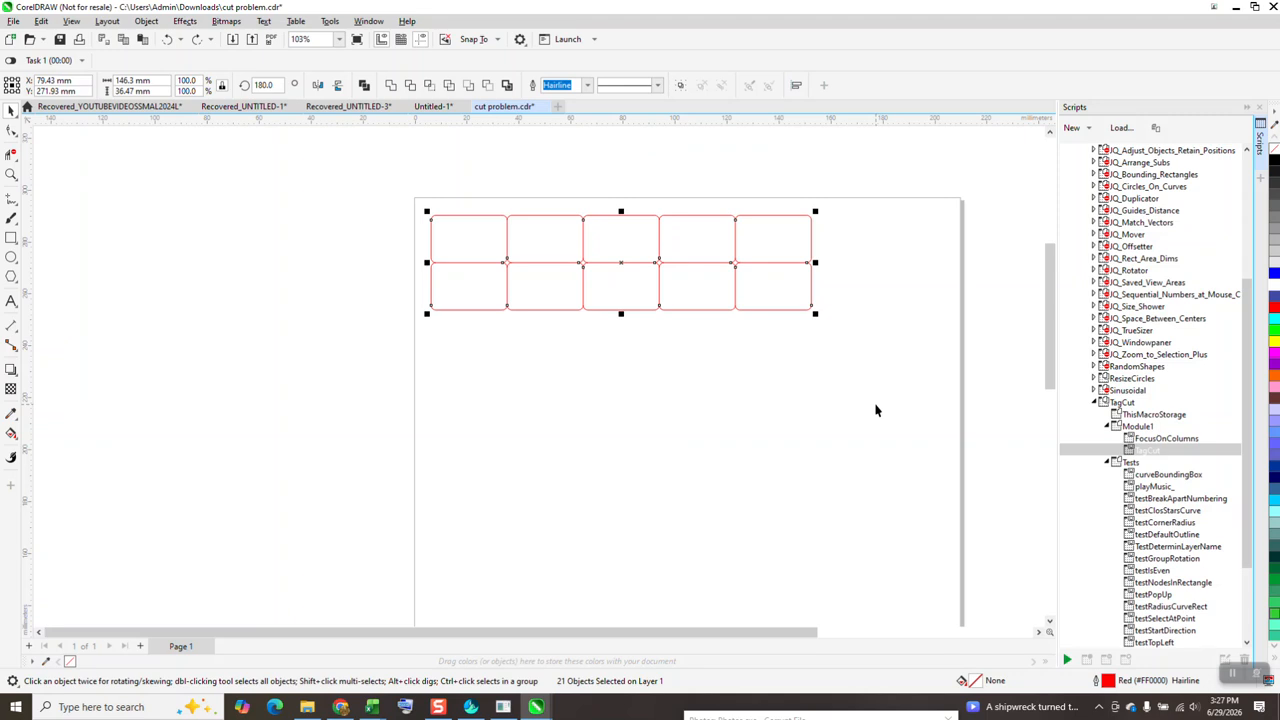